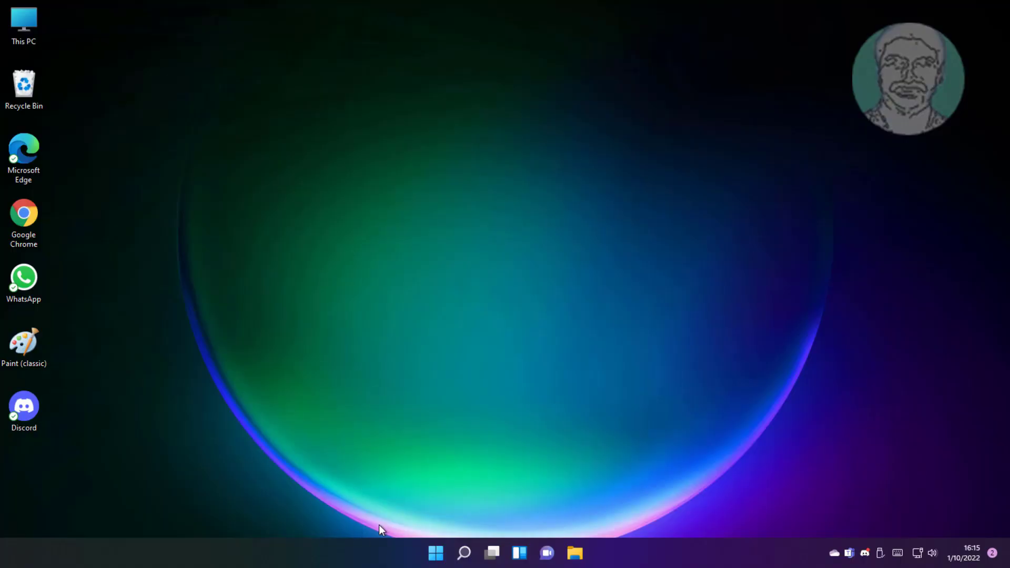
- Launch Settings from Start and reach System > Troubleshoot > Other troubleshooters
click(435, 550)
click(668, 186)
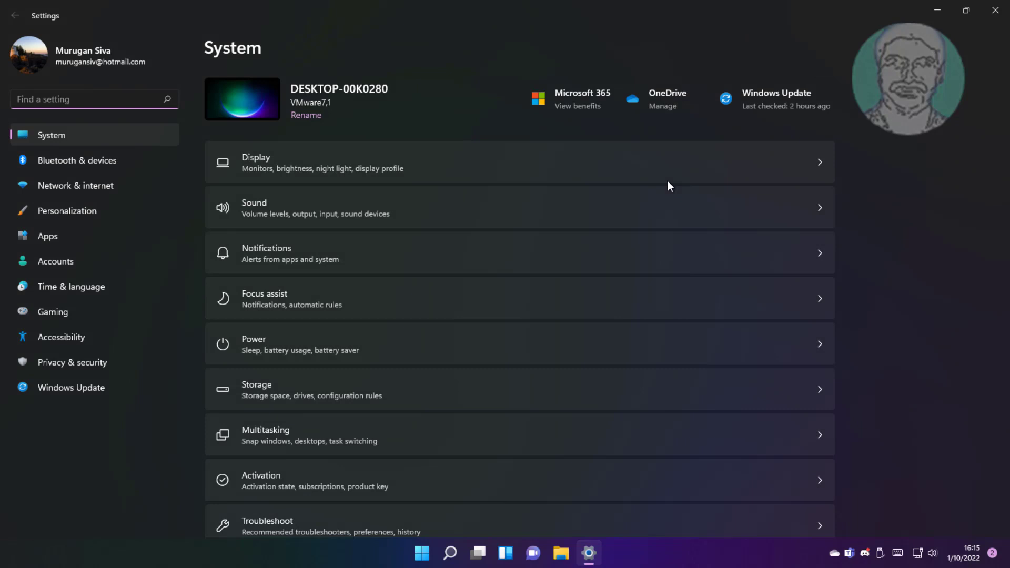
scroll(432, 378, down, 3)
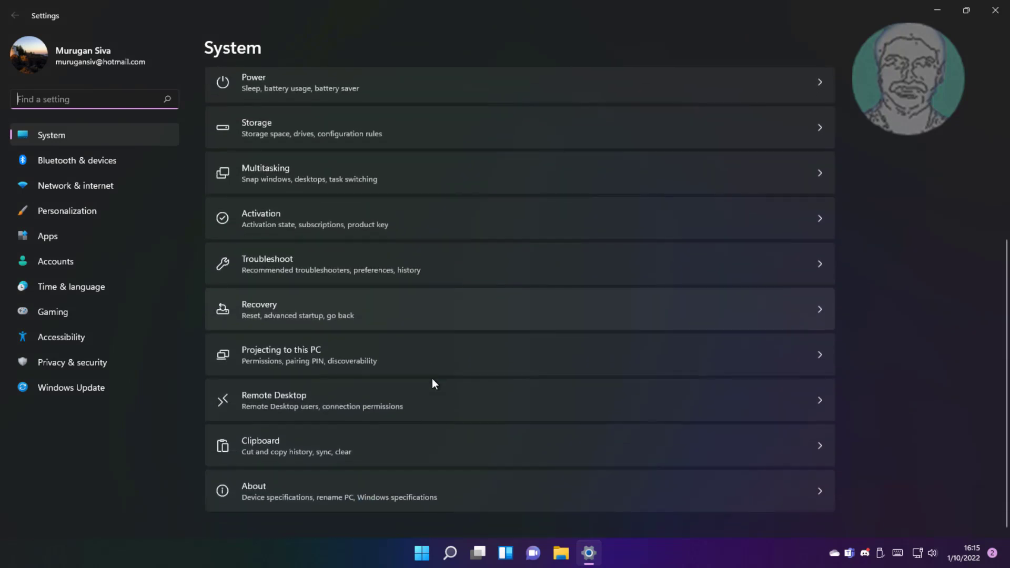
click(251, 271)
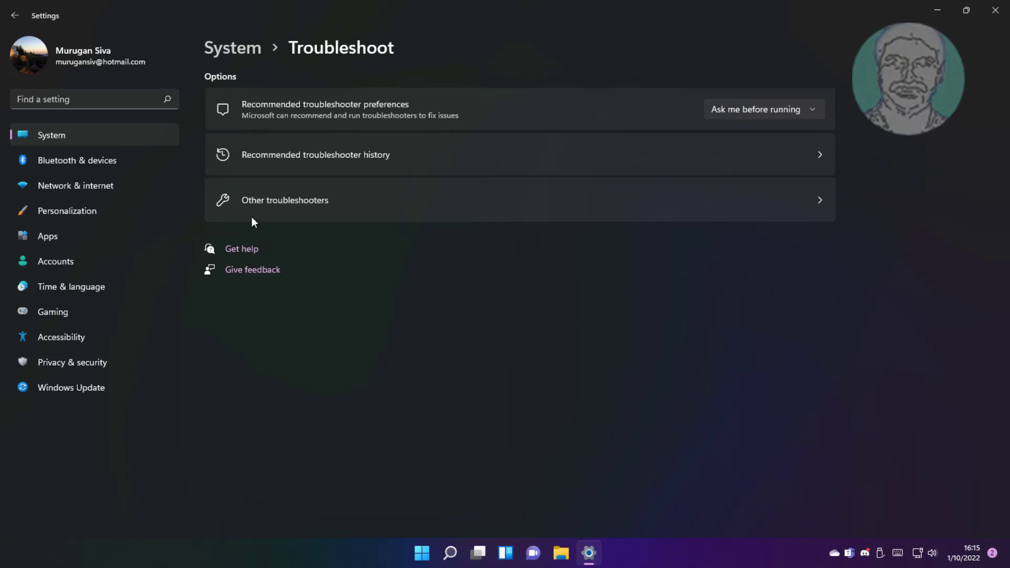
click(326, 202)
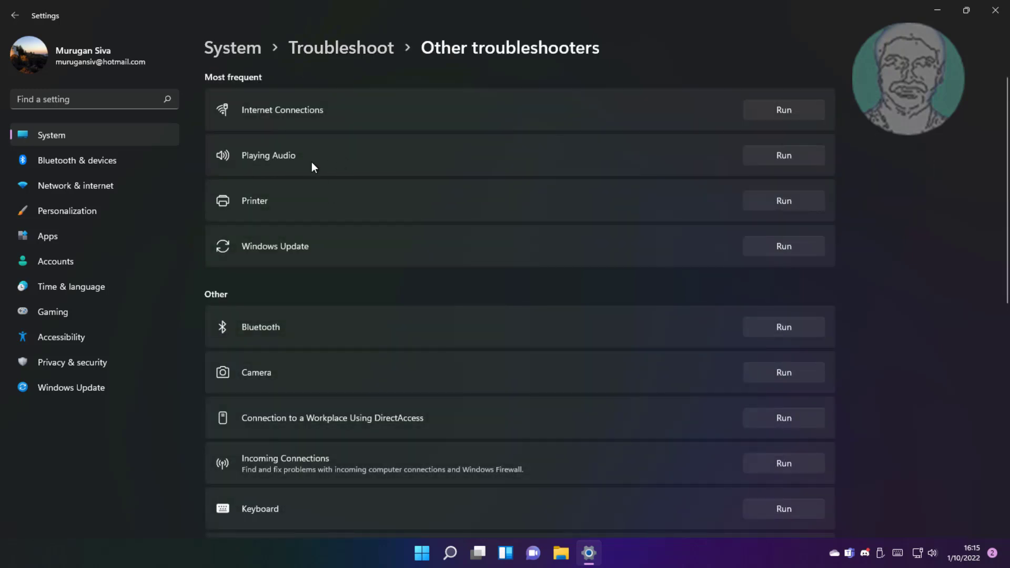
- Run the Playing Audio troubleshooter and disable all speaker audio enhancements
click(791, 161)
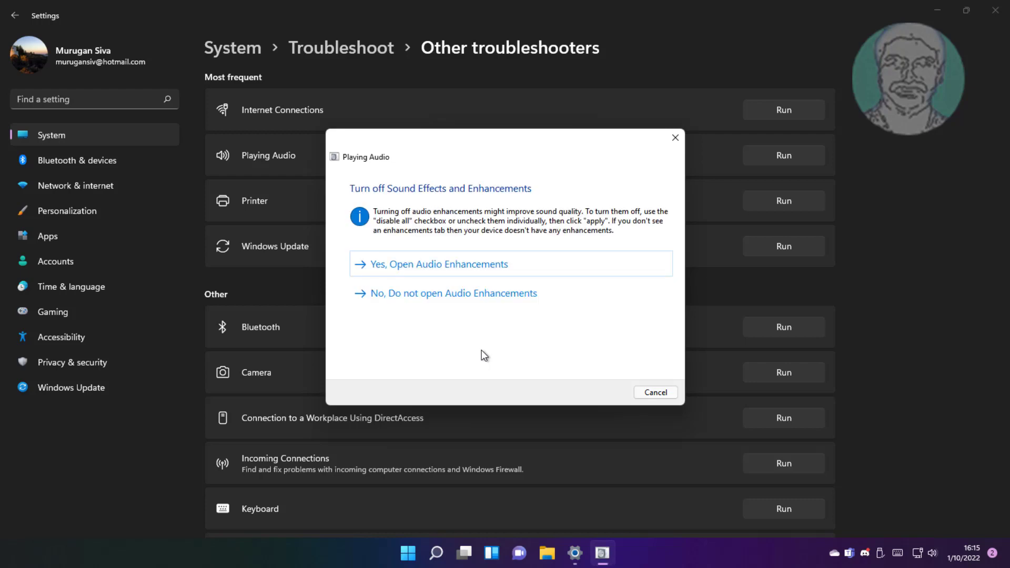
click(455, 268)
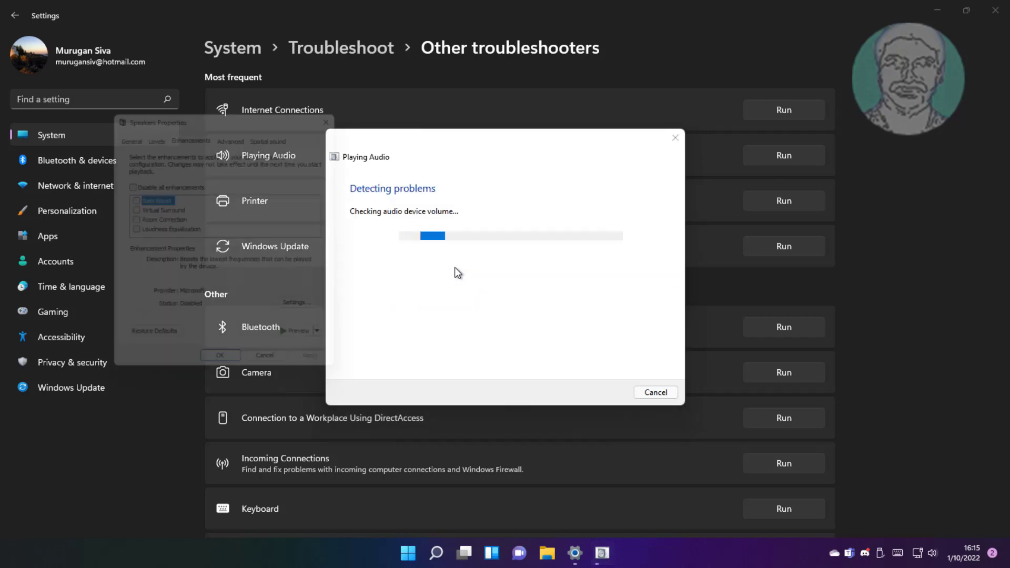
click(141, 180)
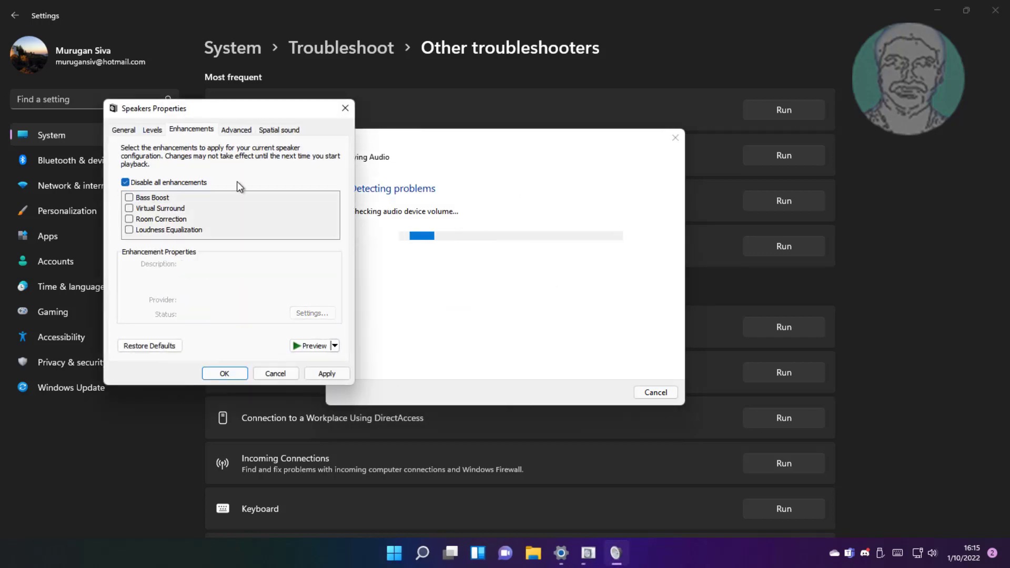
click(225, 374)
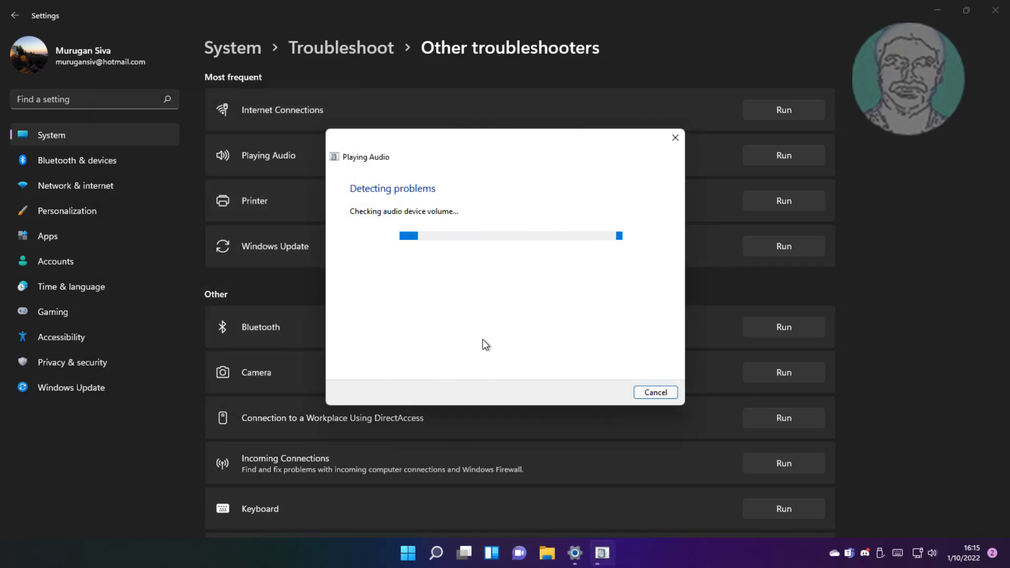
- Close the finished troubleshooter and the Settings app
click(653, 394)
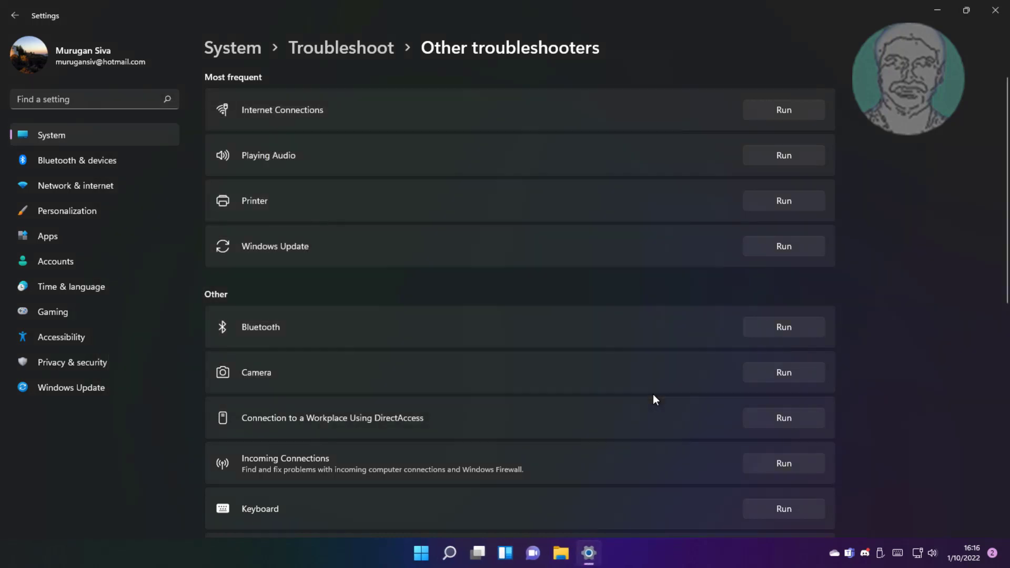
click(996, 9)
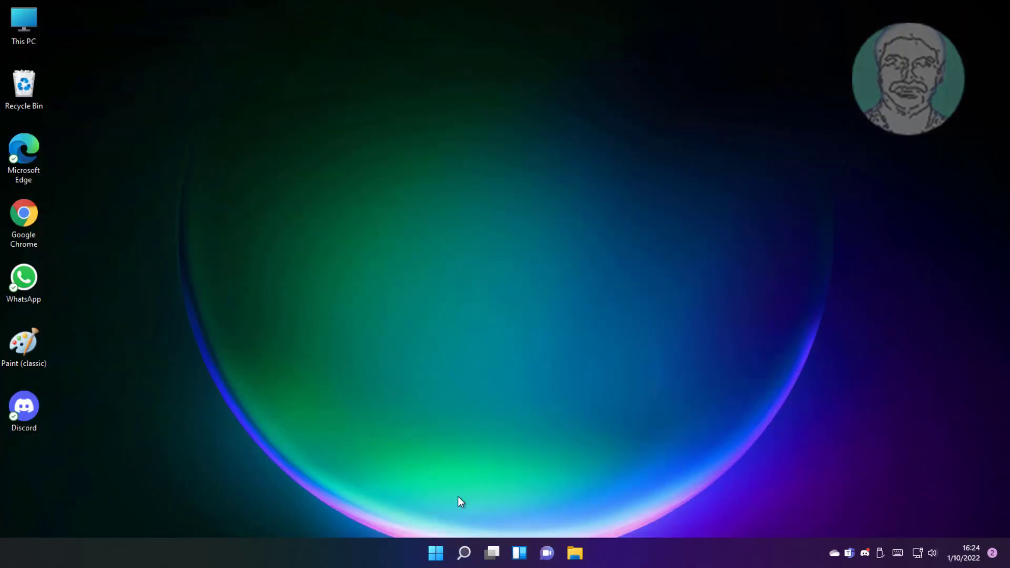
- Find Device Manager through Windows search and launch it
click(467, 554)
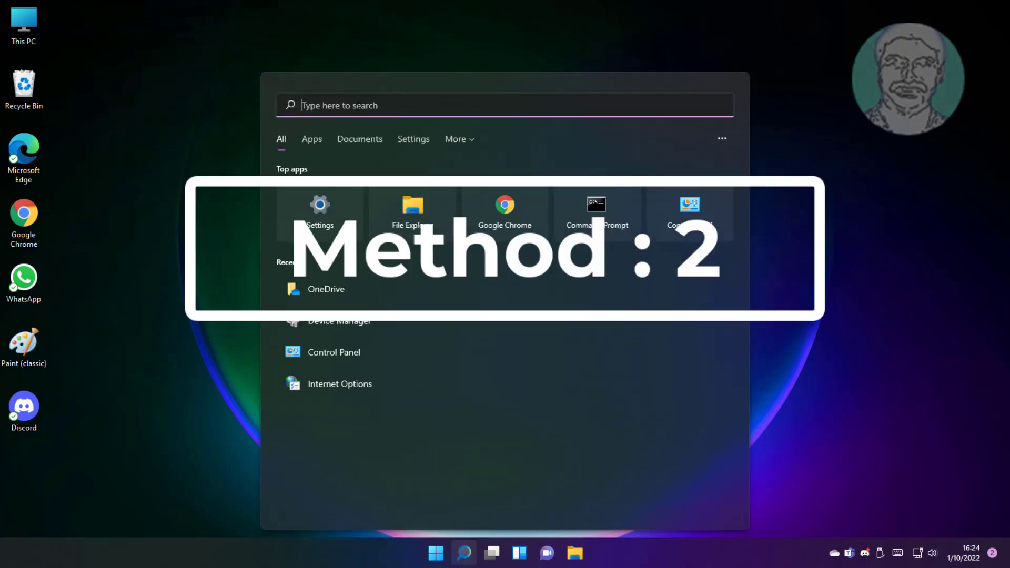
text(device )
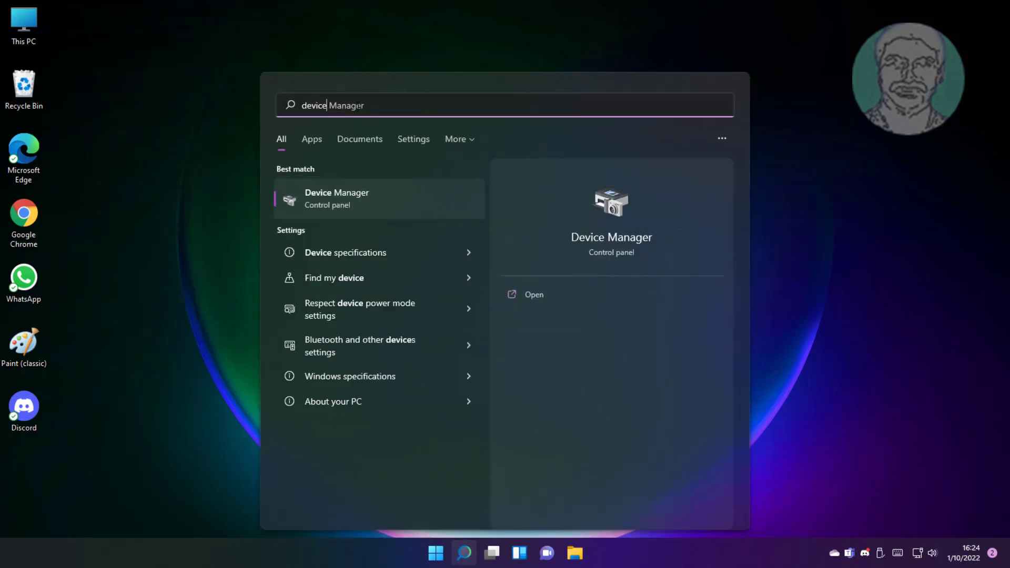
text(mana)
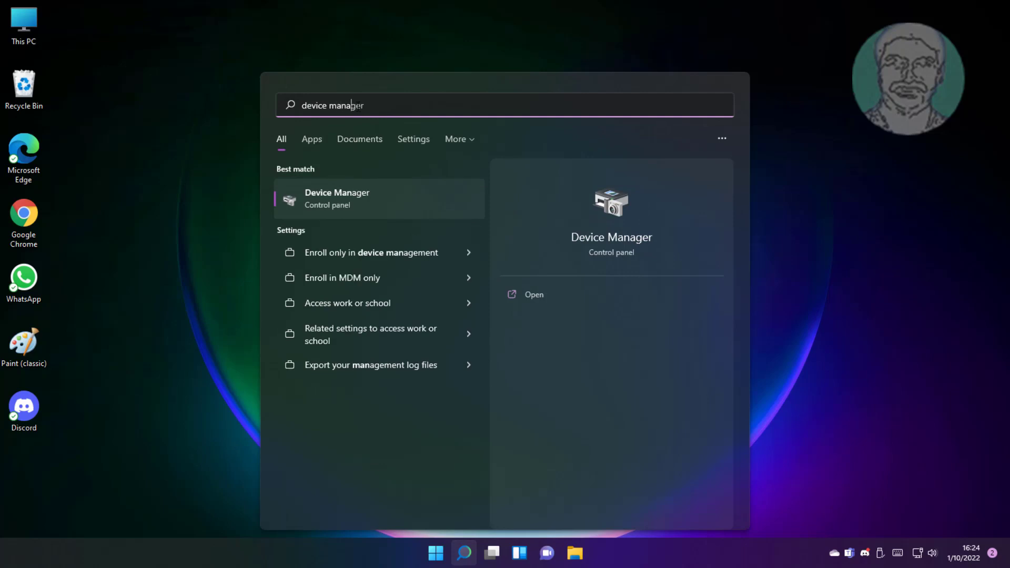
text(gere)
key(BackSpace)
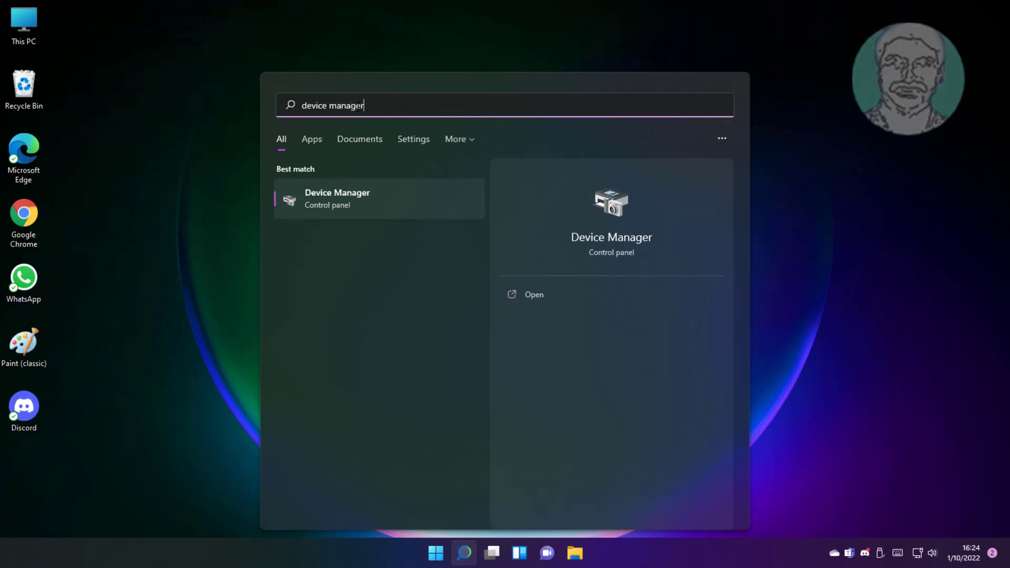
click(325, 205)
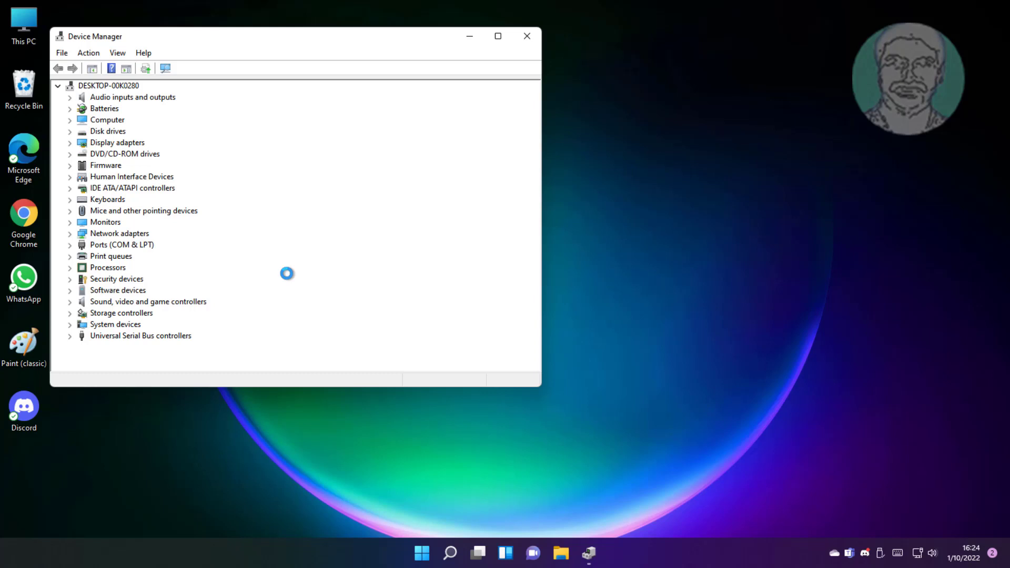
- Update the High Definition Audio Device driver with an automatic driver search
click(138, 301)
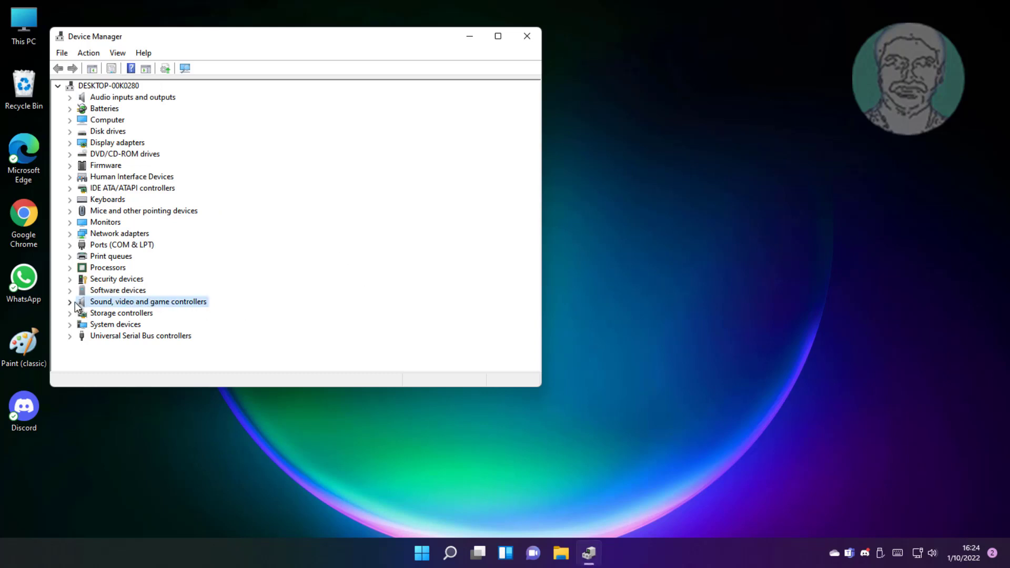
click(70, 302)
click(146, 312)
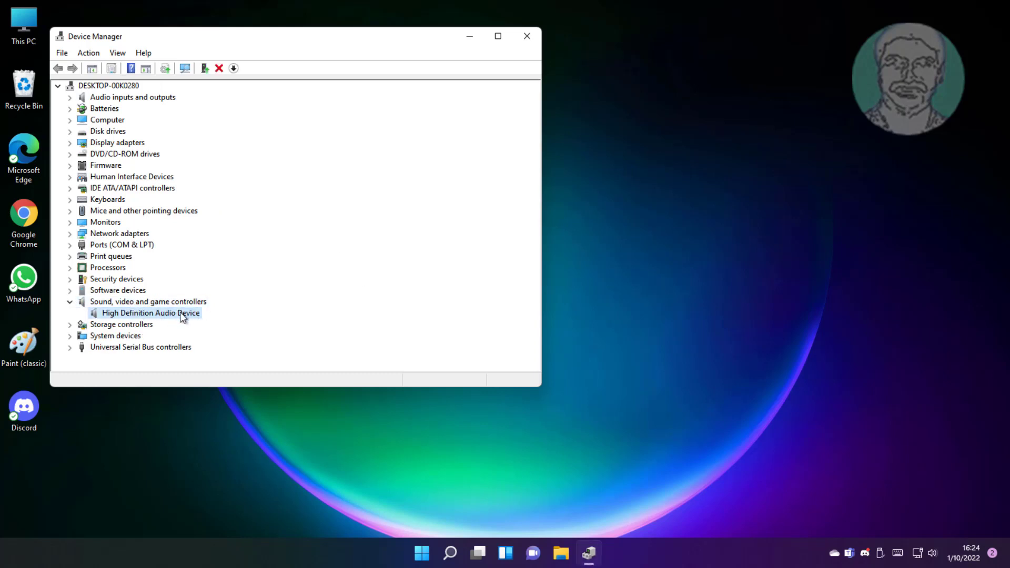
right_click(180, 312)
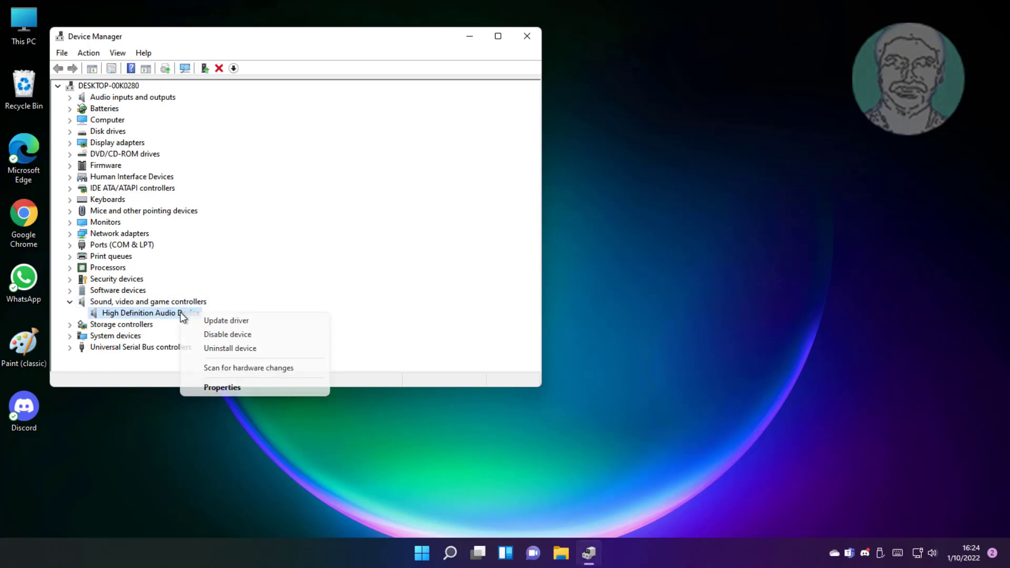
click(234, 323)
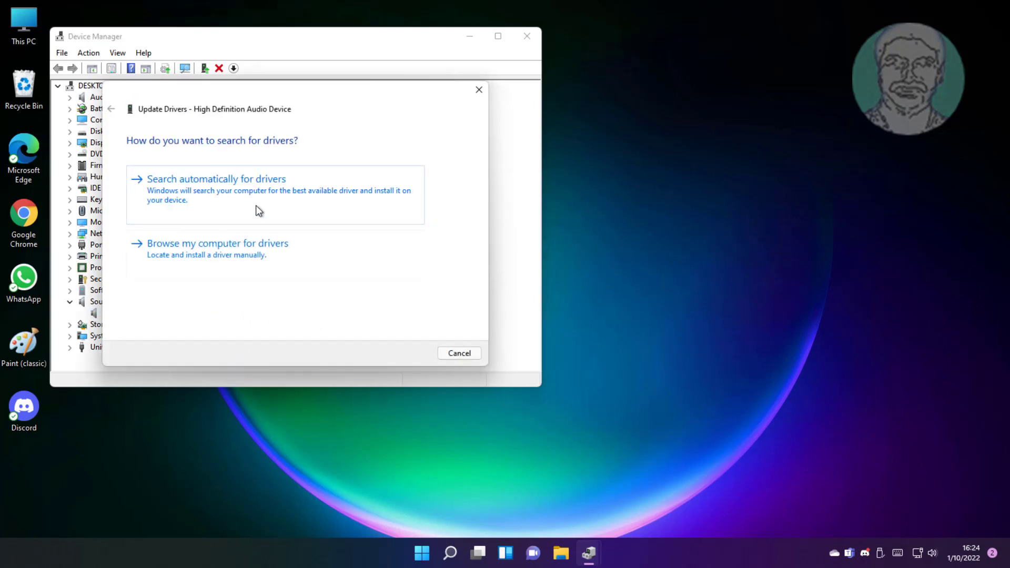
click(250, 208)
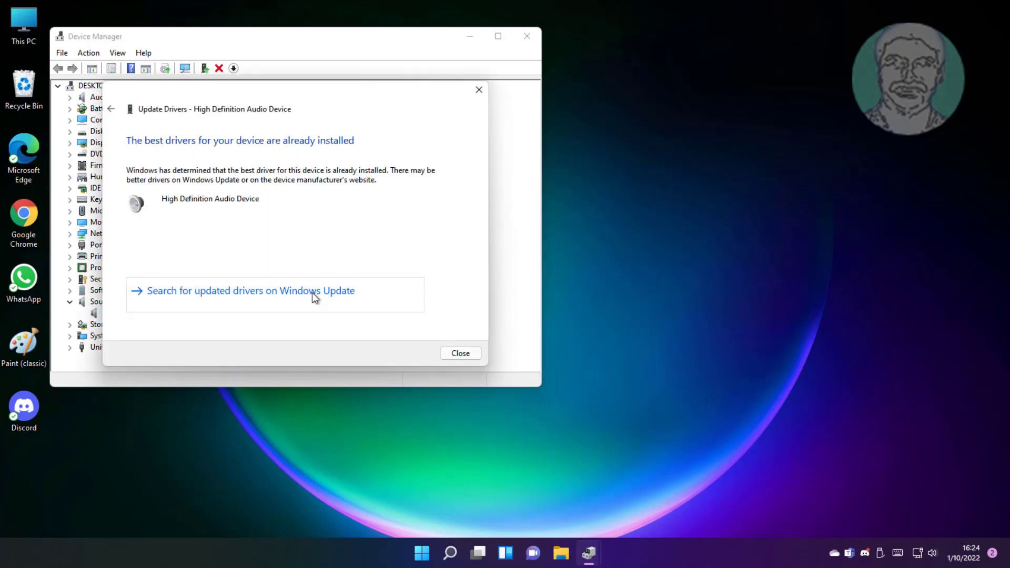
- Check Windows Update for newer drivers, then close Settings
click(297, 290)
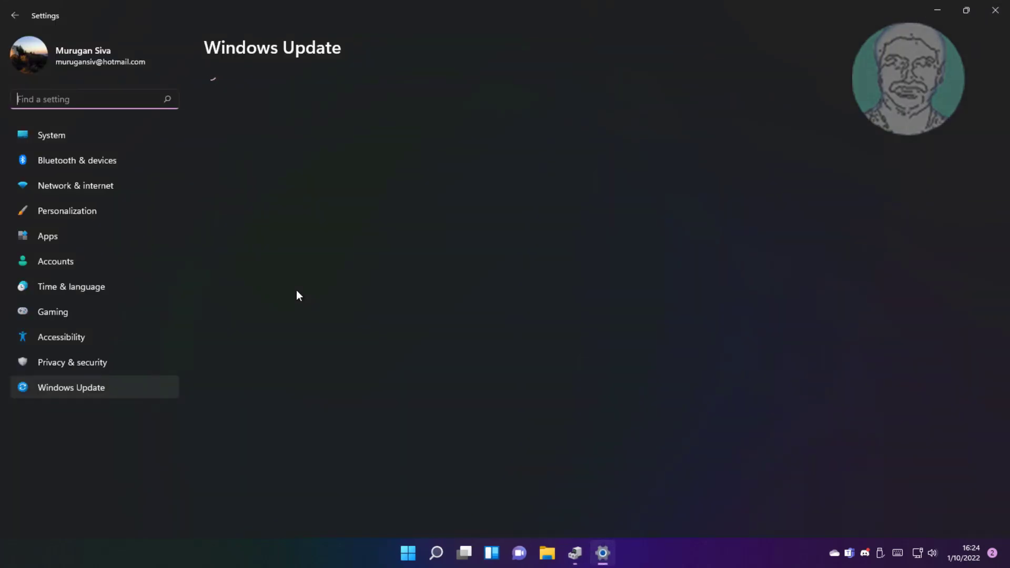
click(783, 101)
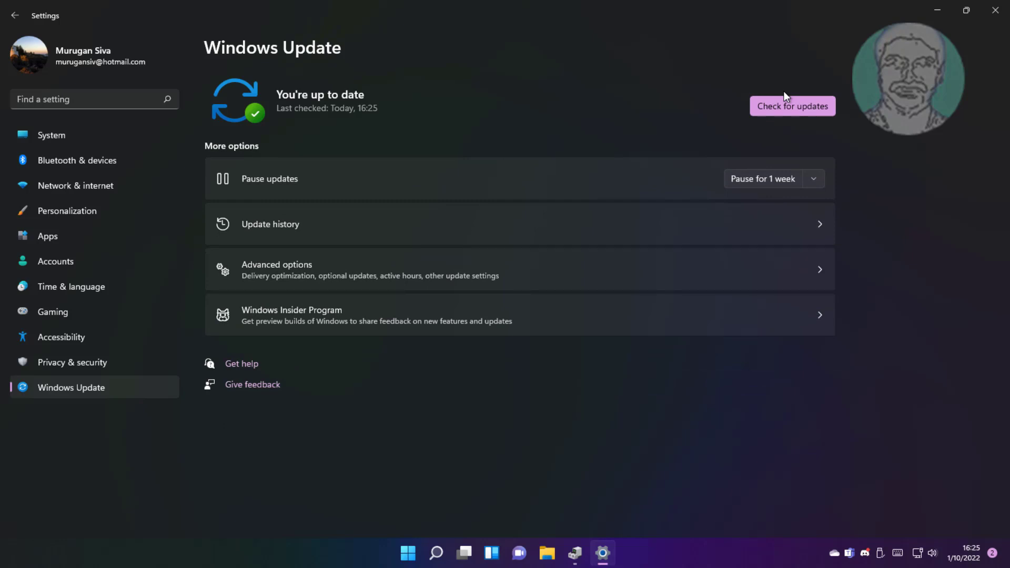
click(994, 10)
- Close Device Manager and reopen a fresh one via Windows search
click(526, 37)
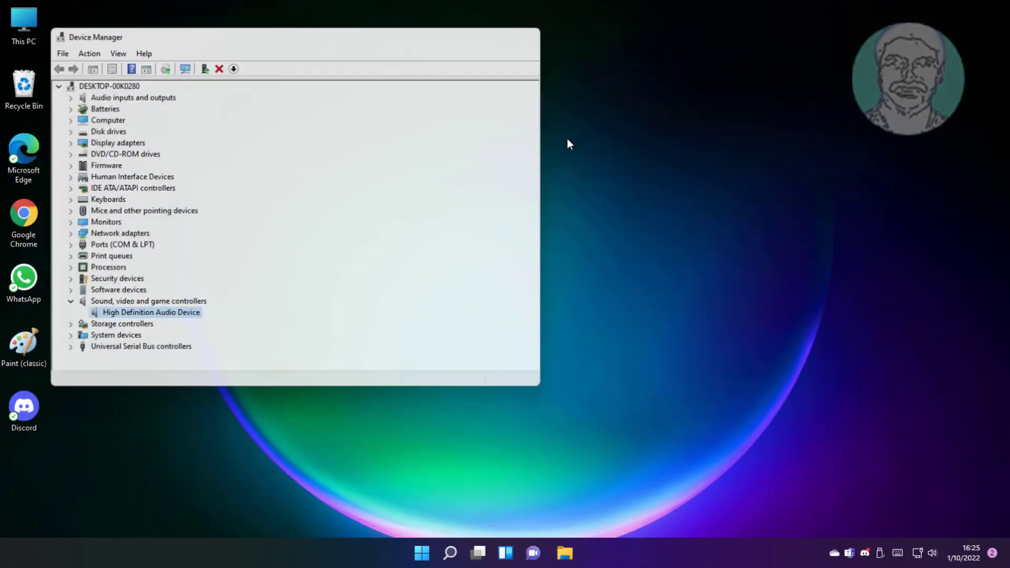
click(463, 555)
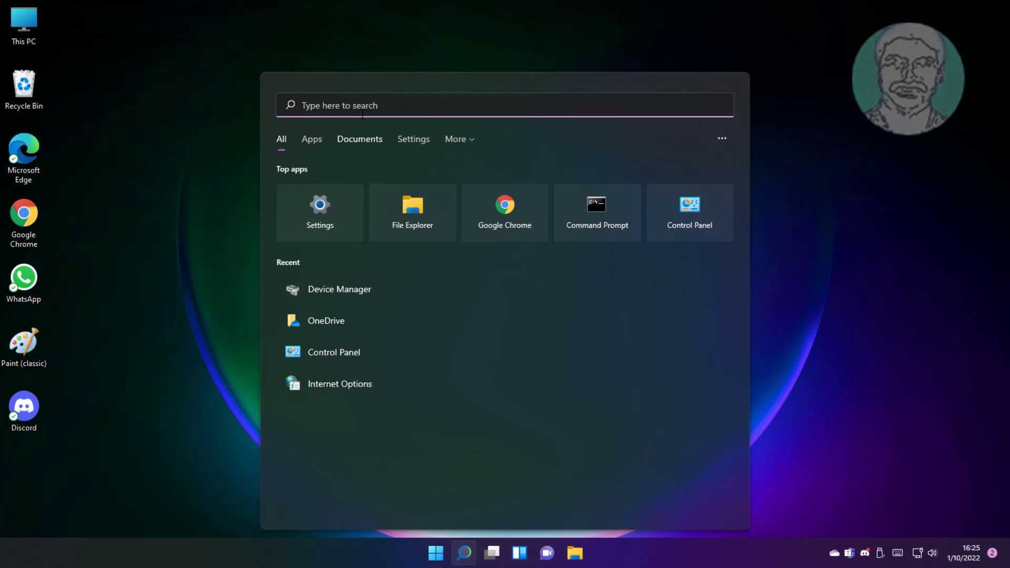
text(dev)
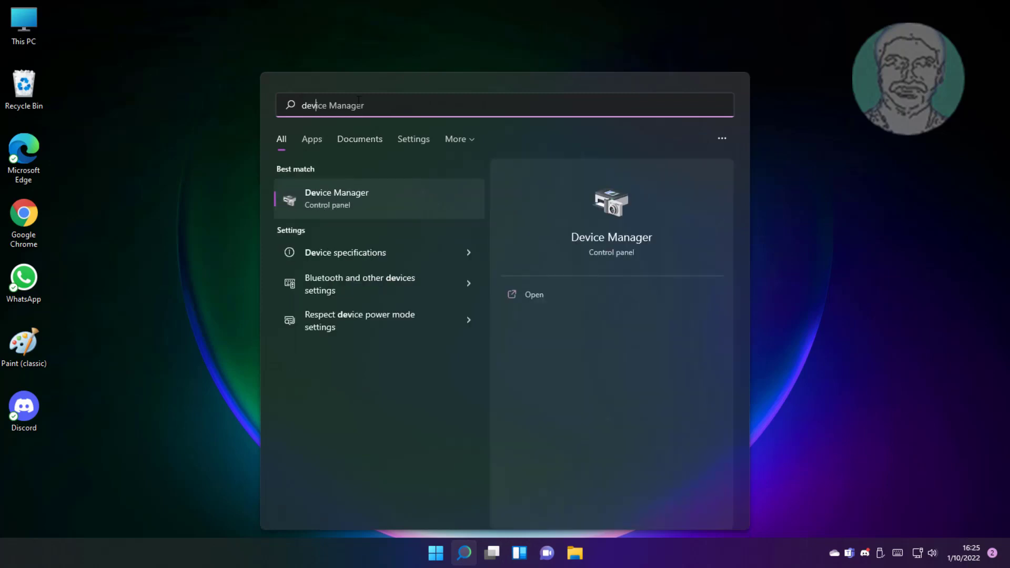
text(ice m)
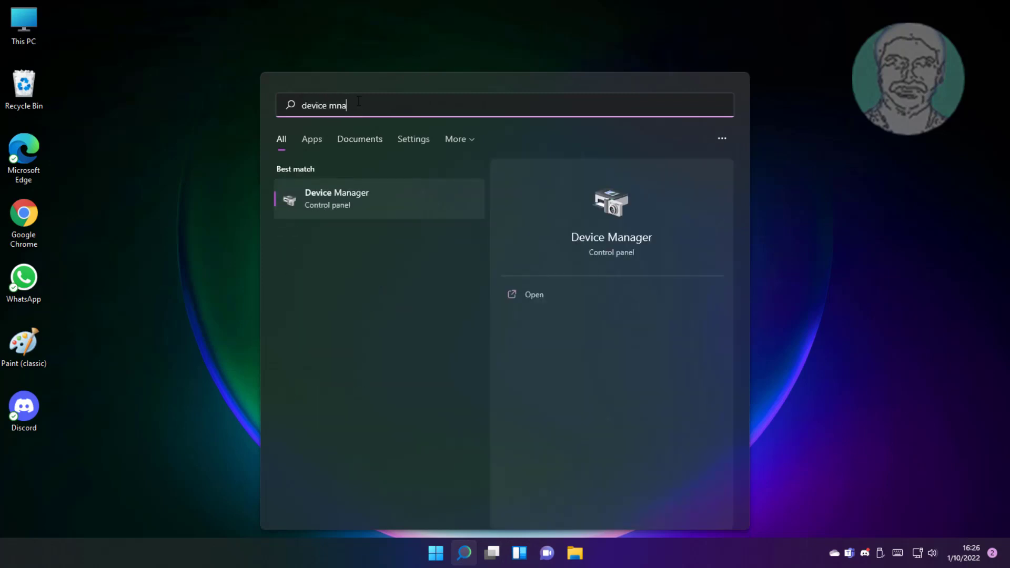
text(anag)
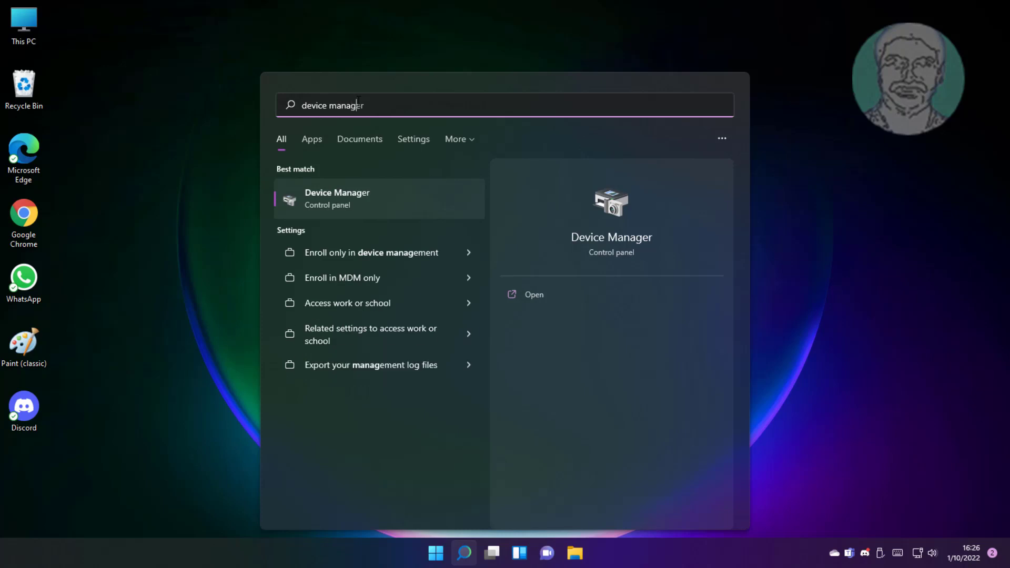
text(er)
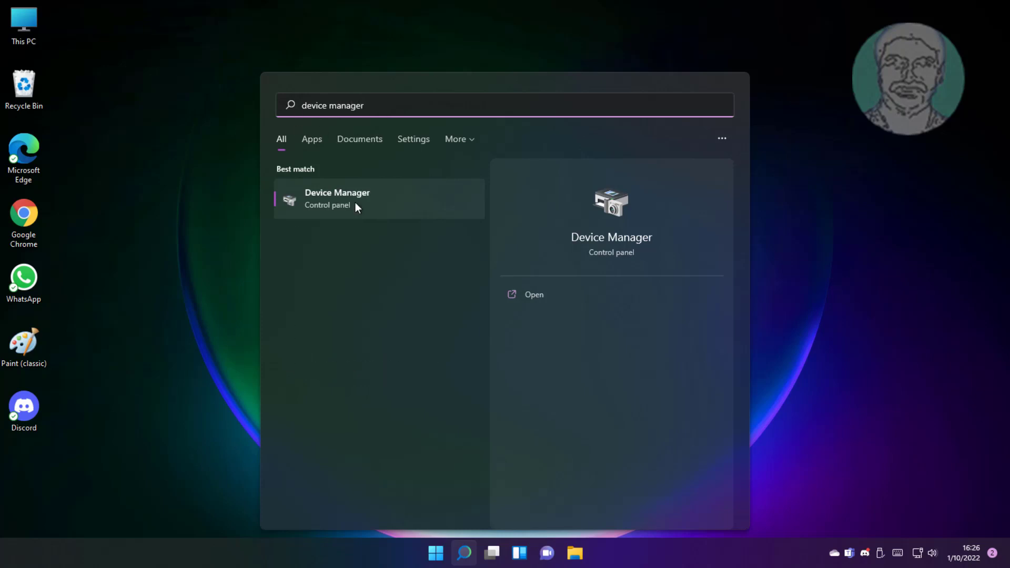
click(356, 207)
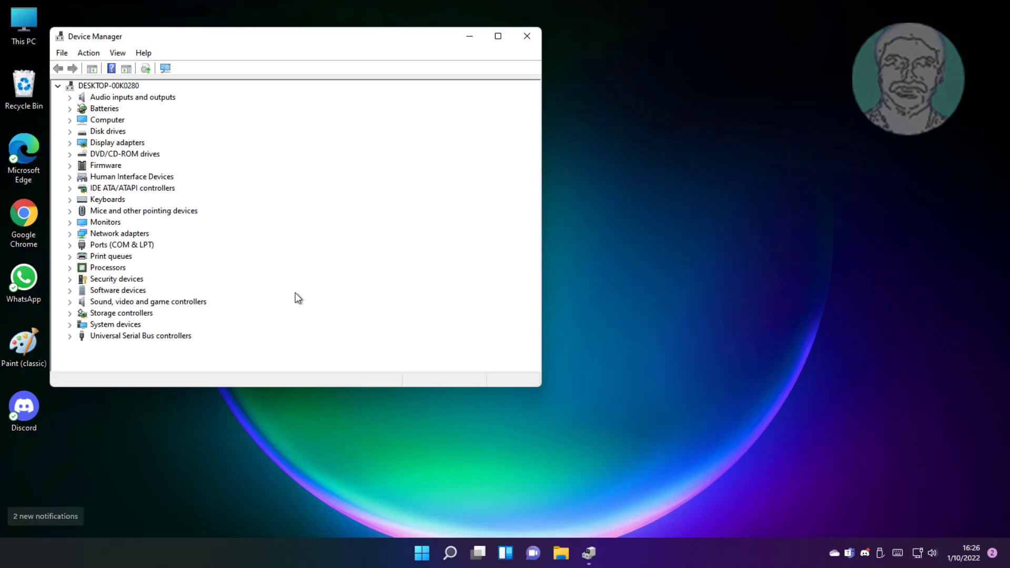
- Start a manual driver update for the High Definition Audio Device, picking from drivers on the computer
click(106, 305)
click(72, 302)
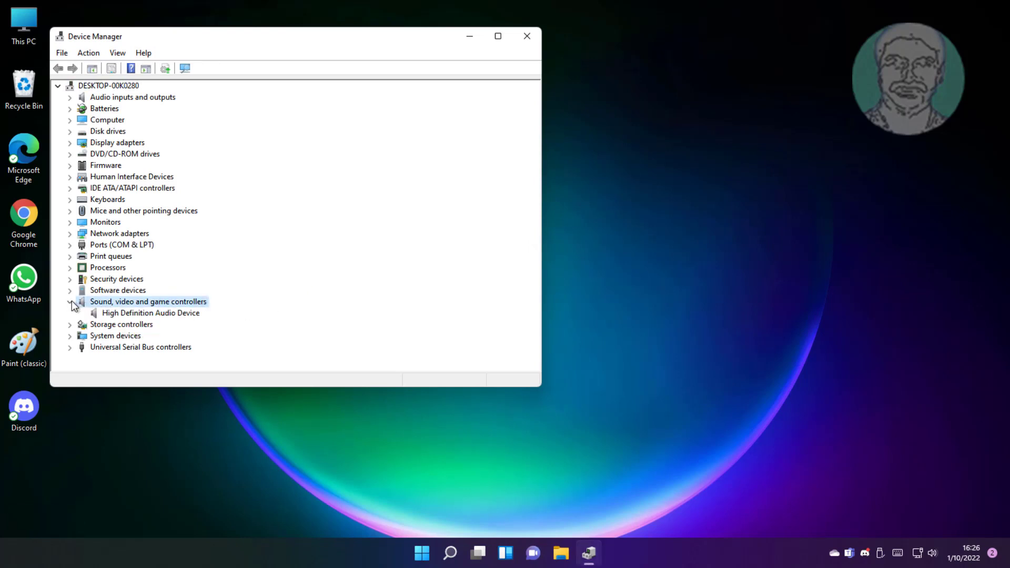
click(178, 315)
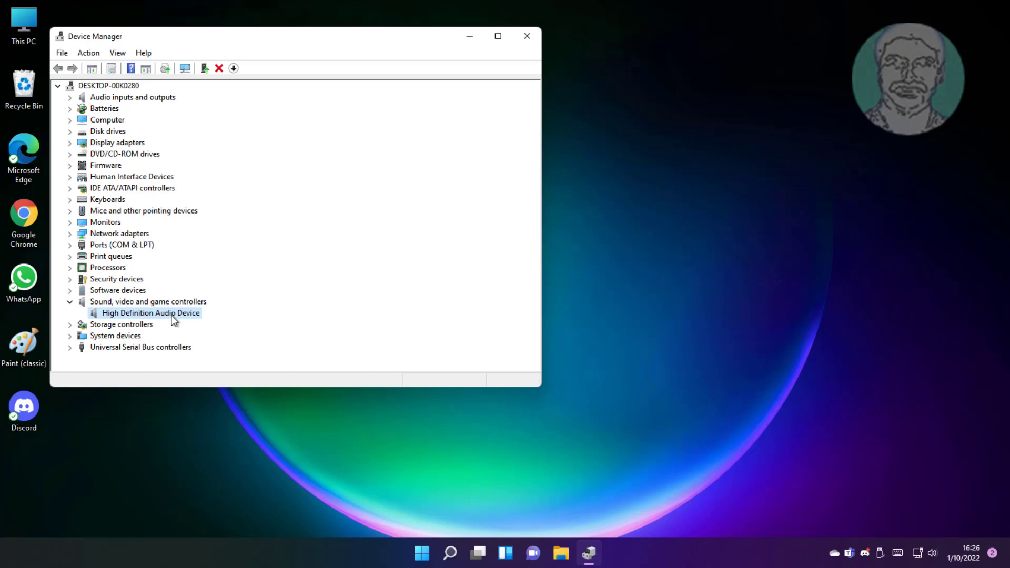
right_click(175, 318)
click(232, 324)
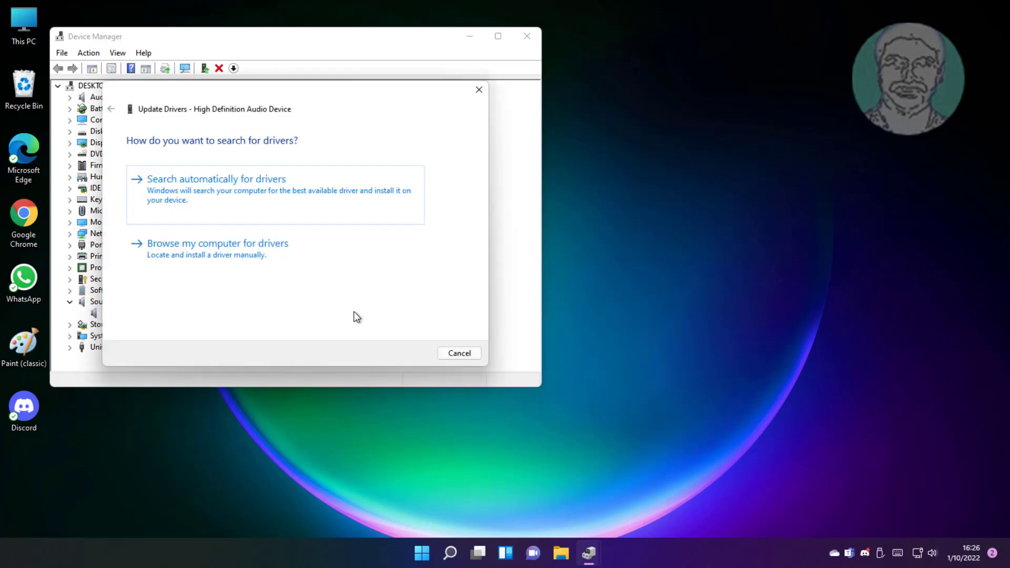
click(274, 251)
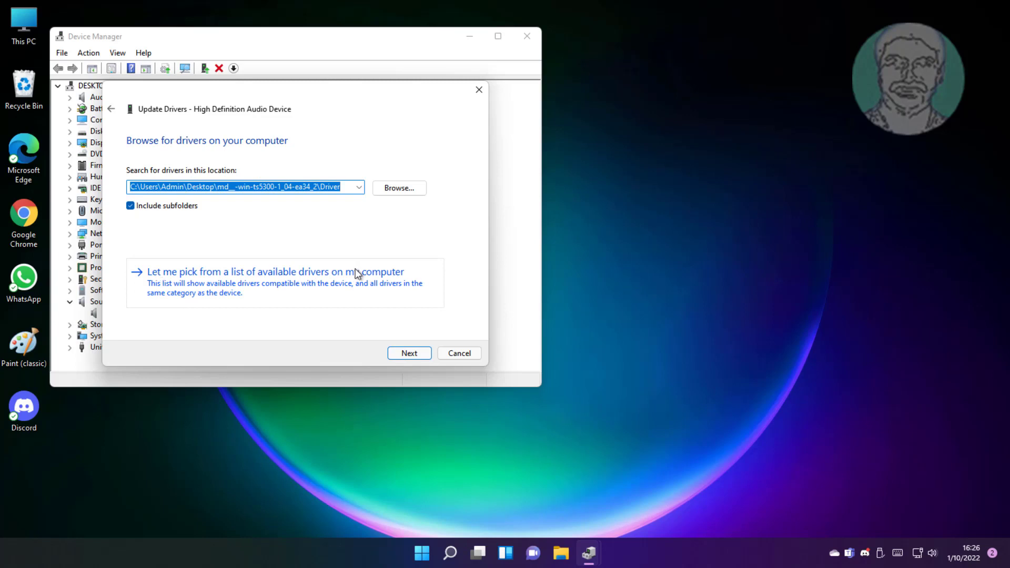
click(283, 281)
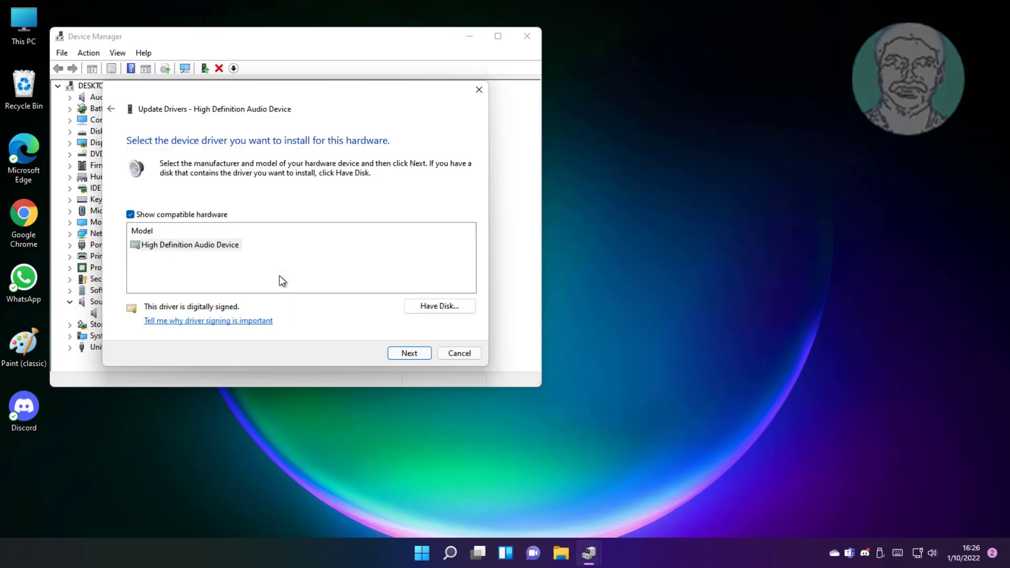
- Reinstall the High Definition Audio Device driver despite the warning, close Device Manager and show power options
click(160, 246)
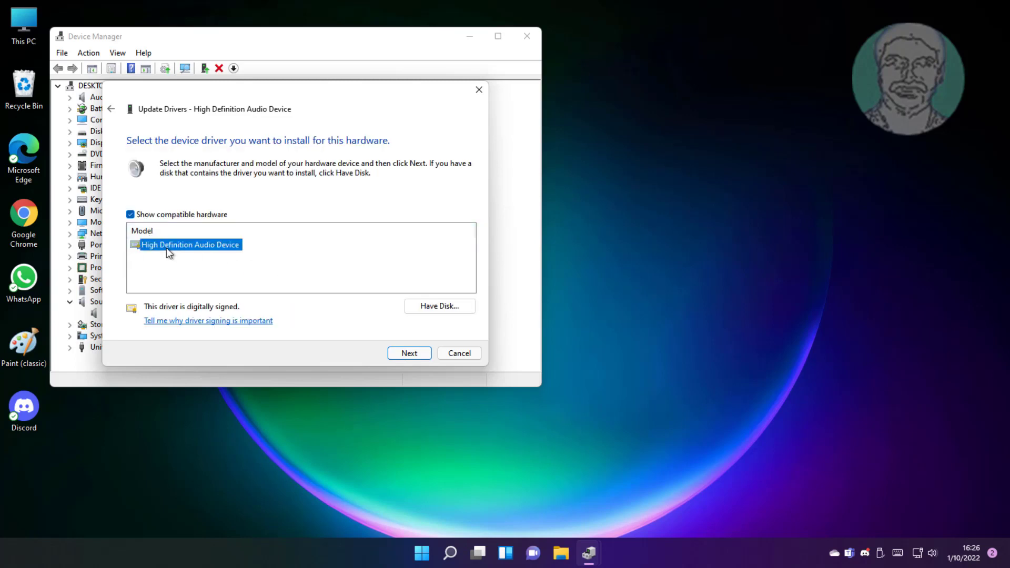
click(419, 355)
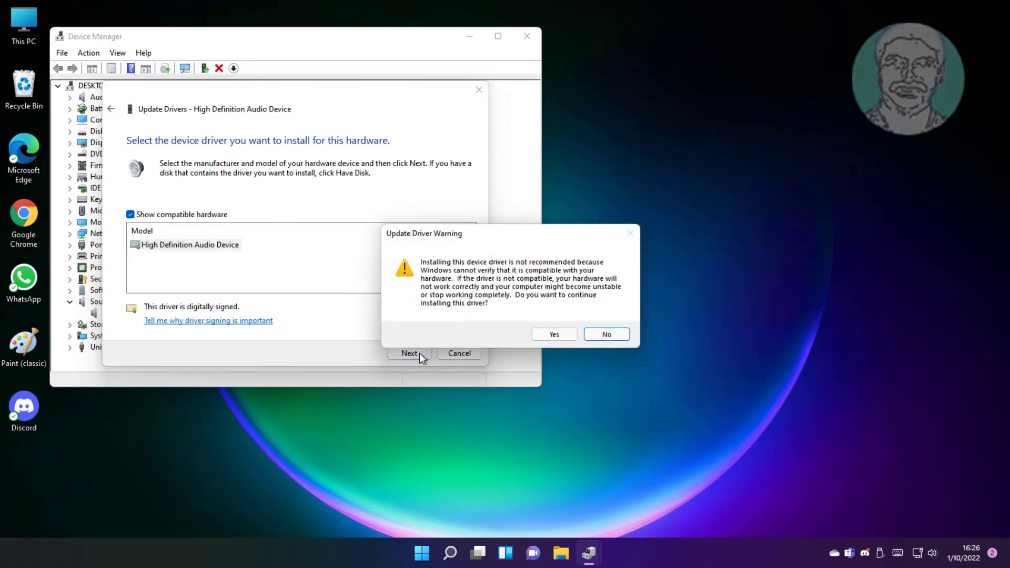
click(552, 334)
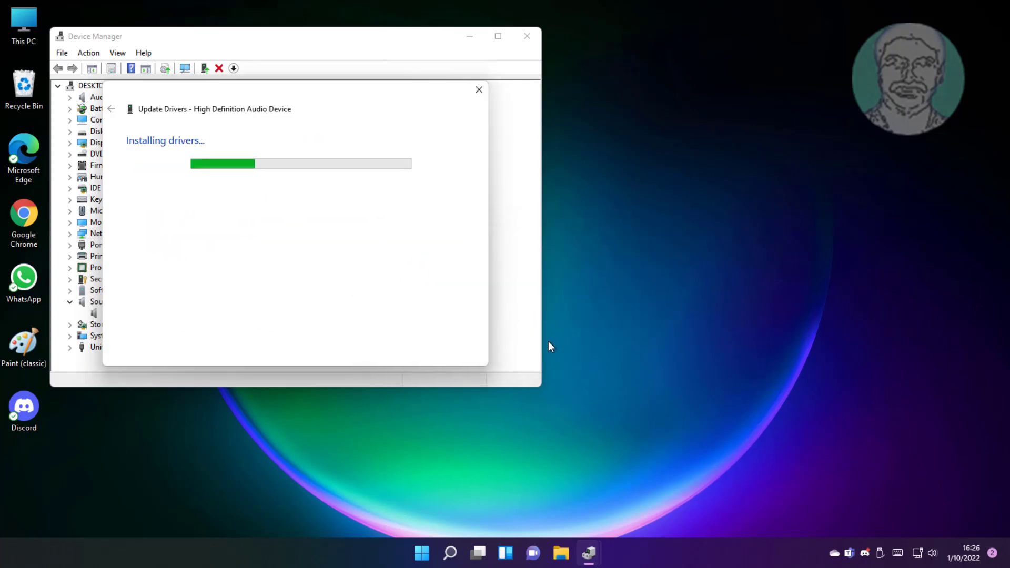
click(460, 357)
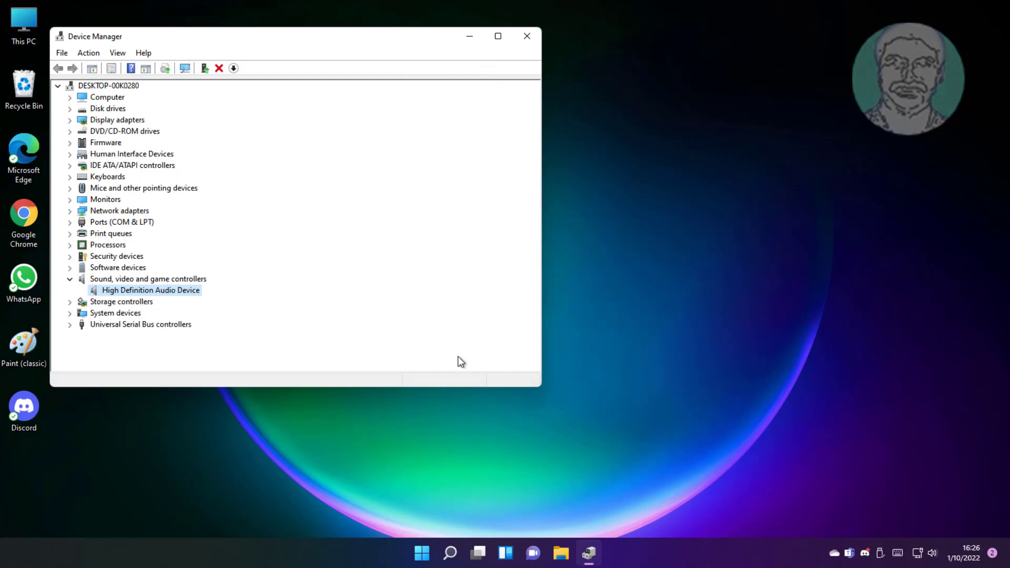
click(530, 39)
click(436, 552)
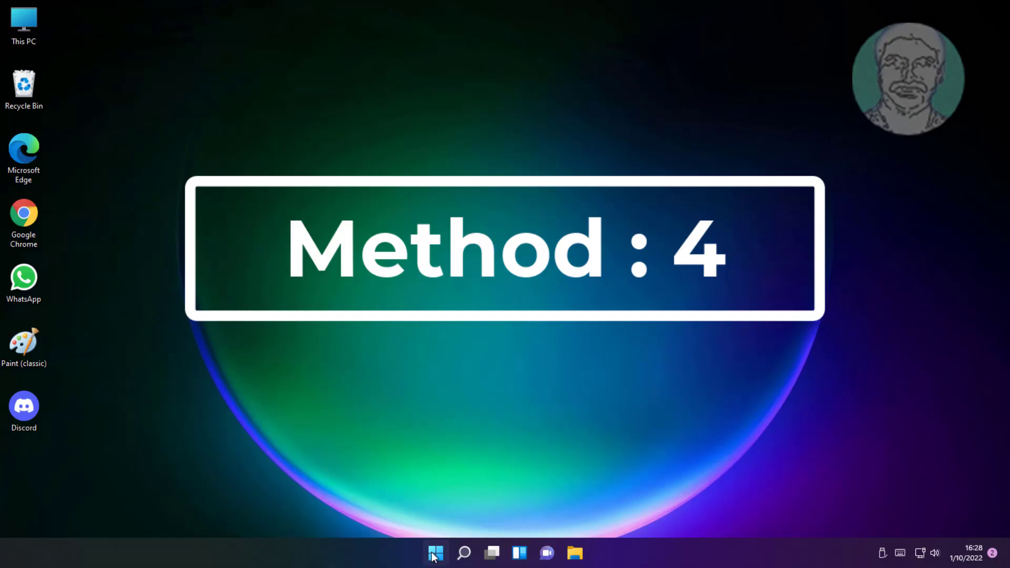
- Reopen Device Manager from Windows search for Method 4
click(464, 552)
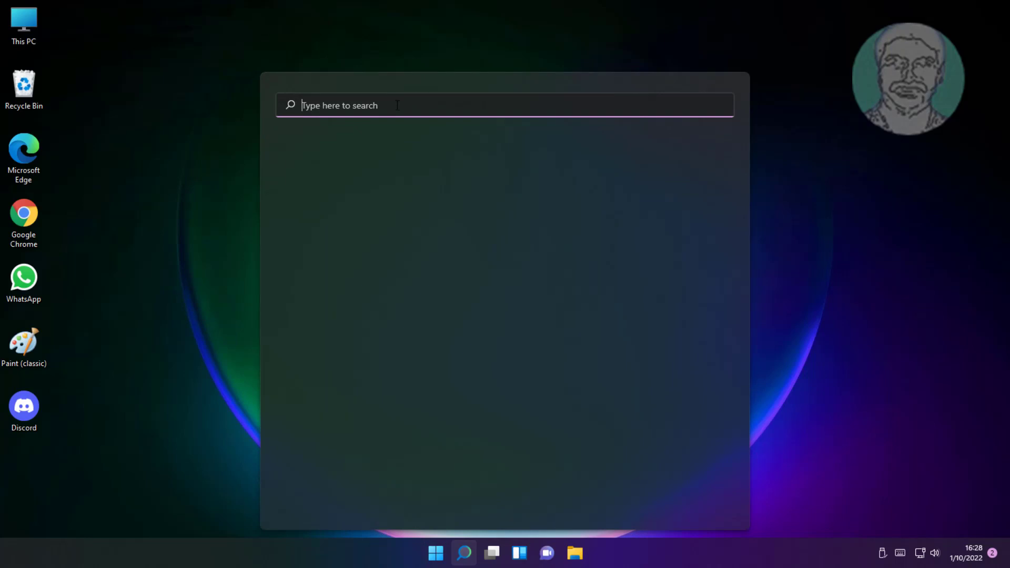
text(device)
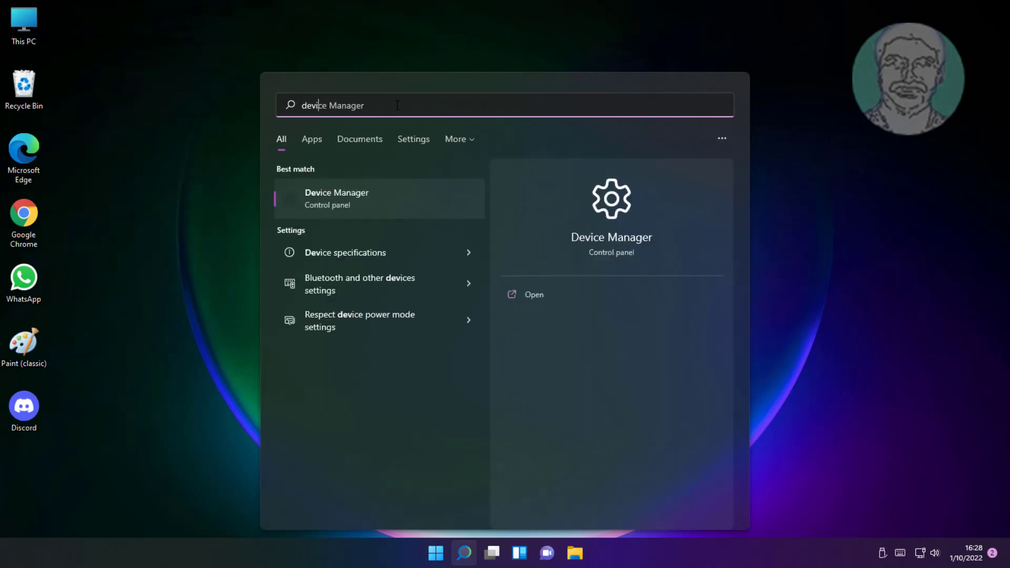
text( manager)
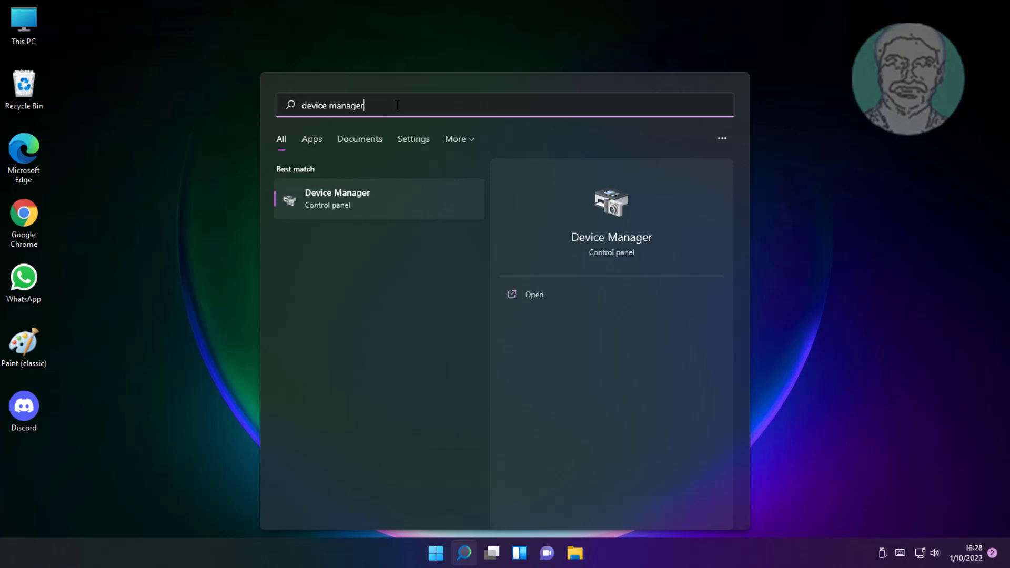
click(347, 206)
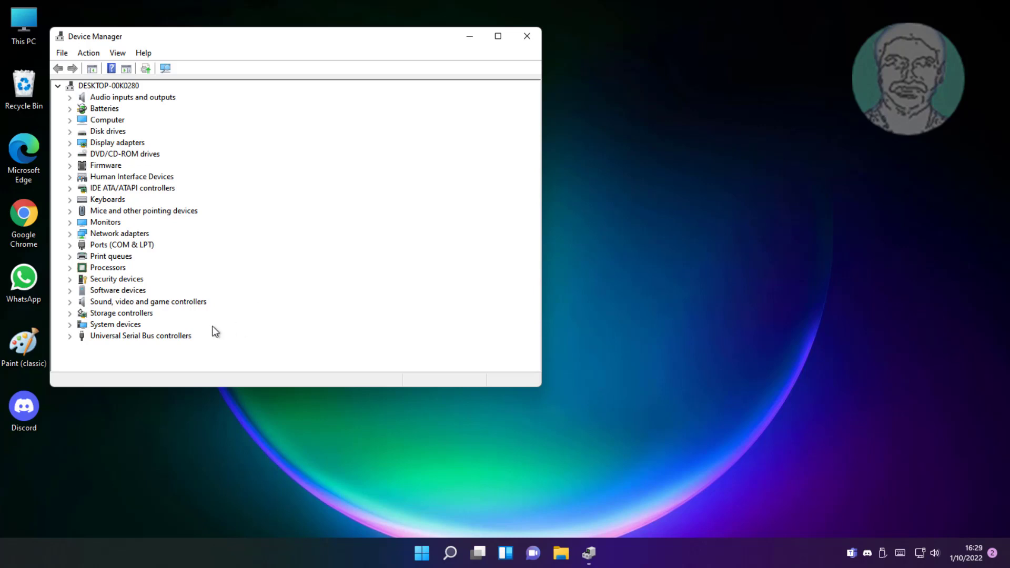
- Uninstall the High Definition Audio Device and restart the computer to finish
click(120, 303)
click(69, 302)
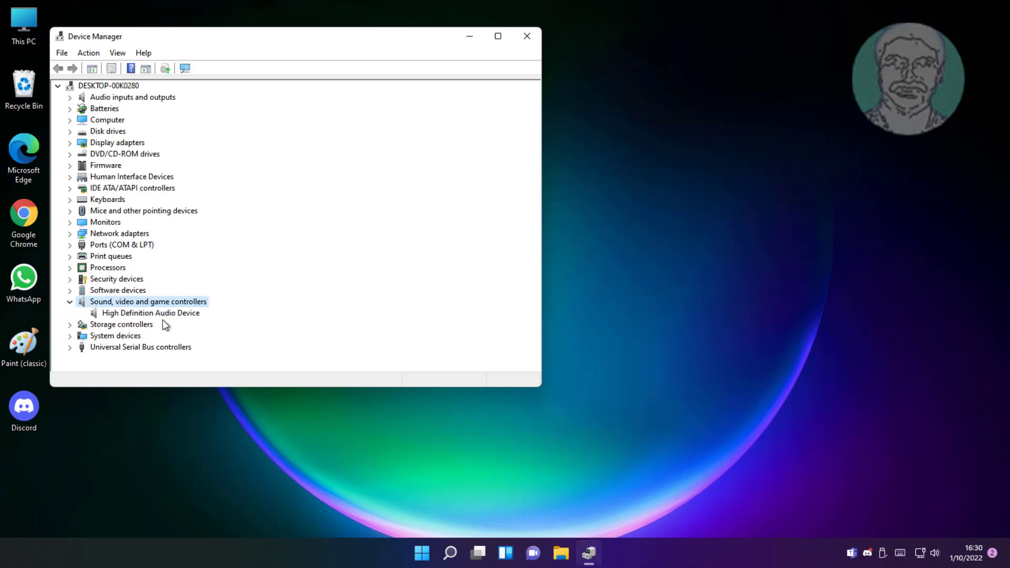
double_click(158, 314)
click(153, 314)
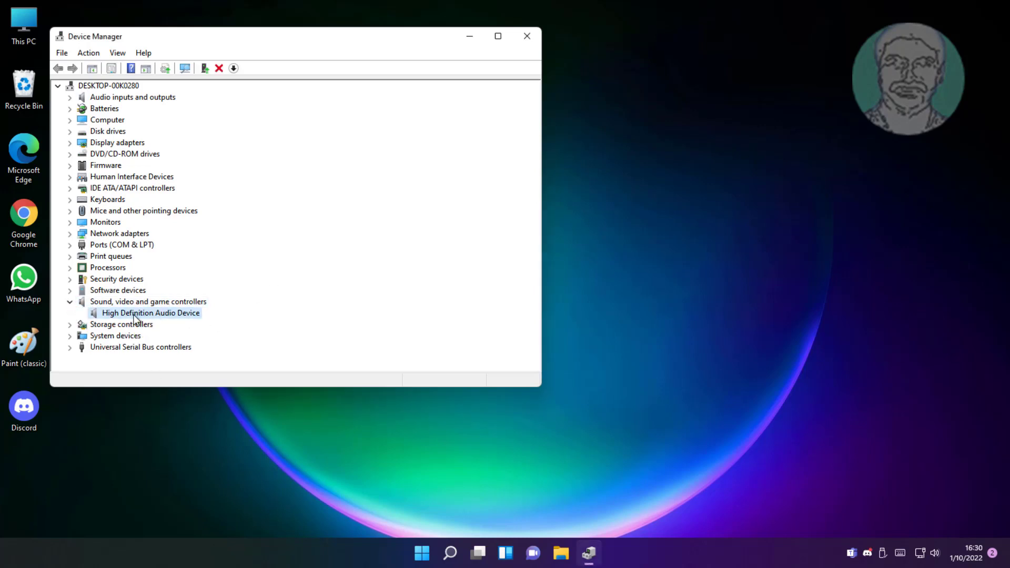
right_click(186, 309)
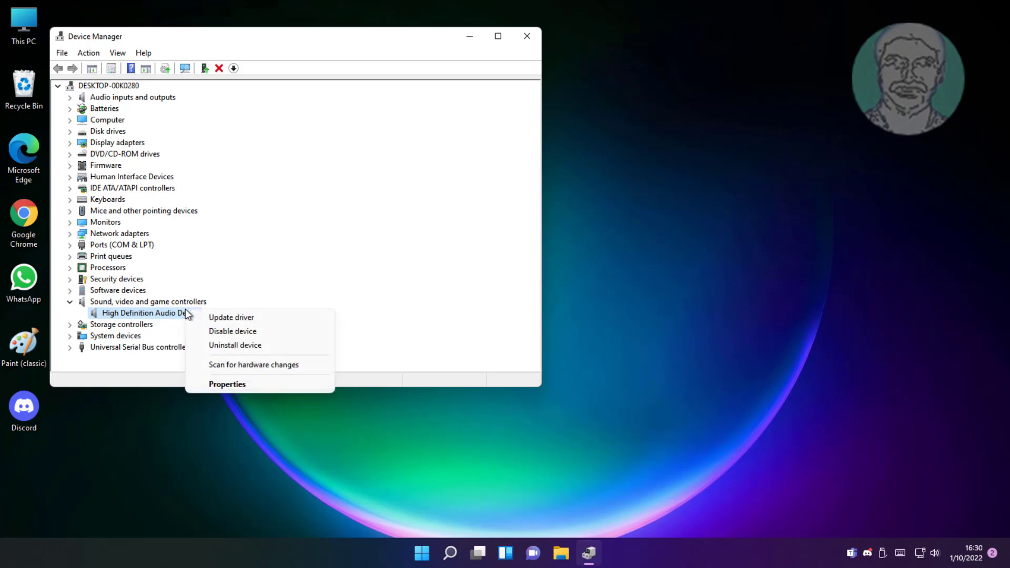
click(234, 344)
click(515, 329)
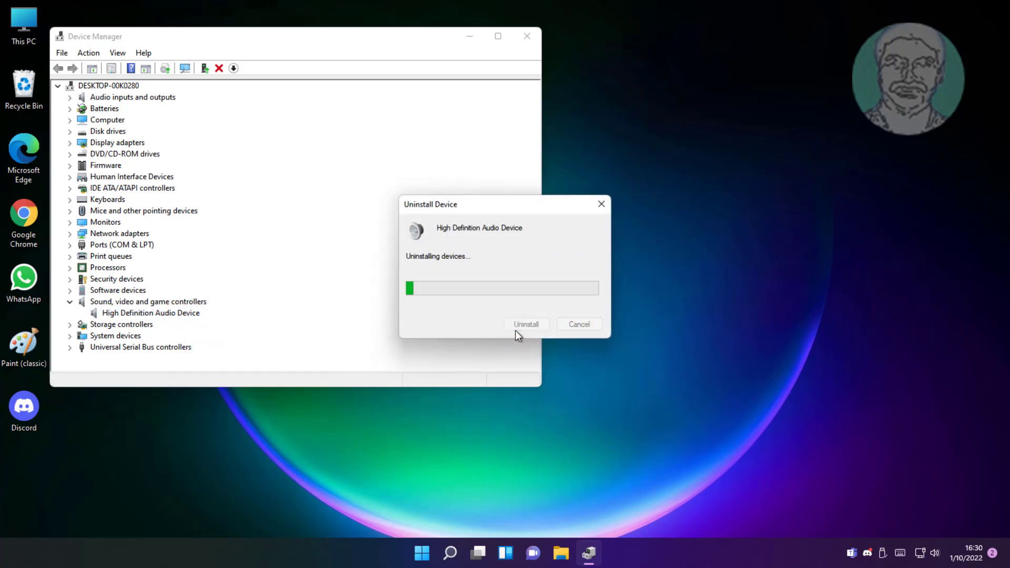
click(550, 281)
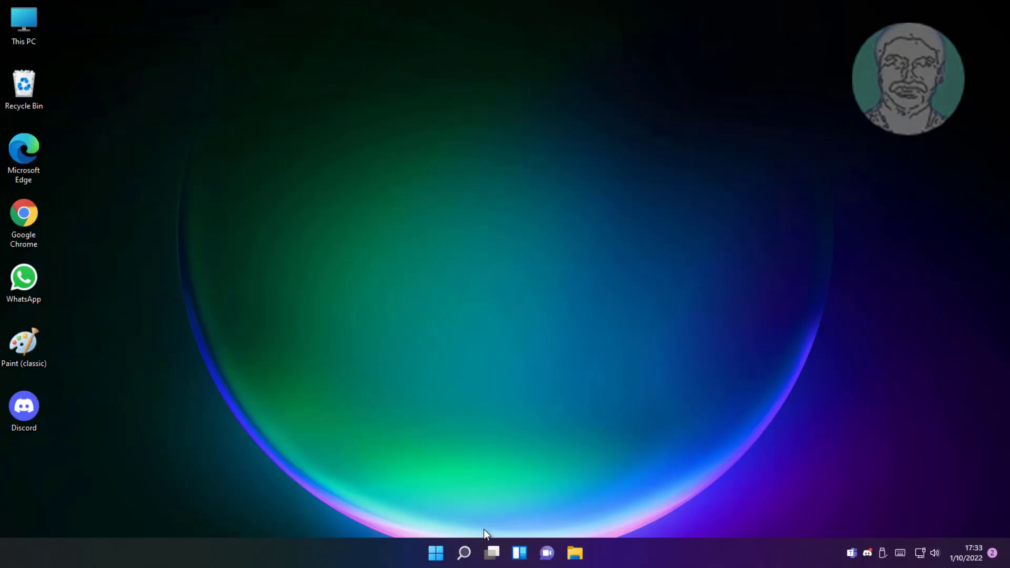
- Bring up Windows search to run mmsys.cpl for the Sound panel
click(465, 552)
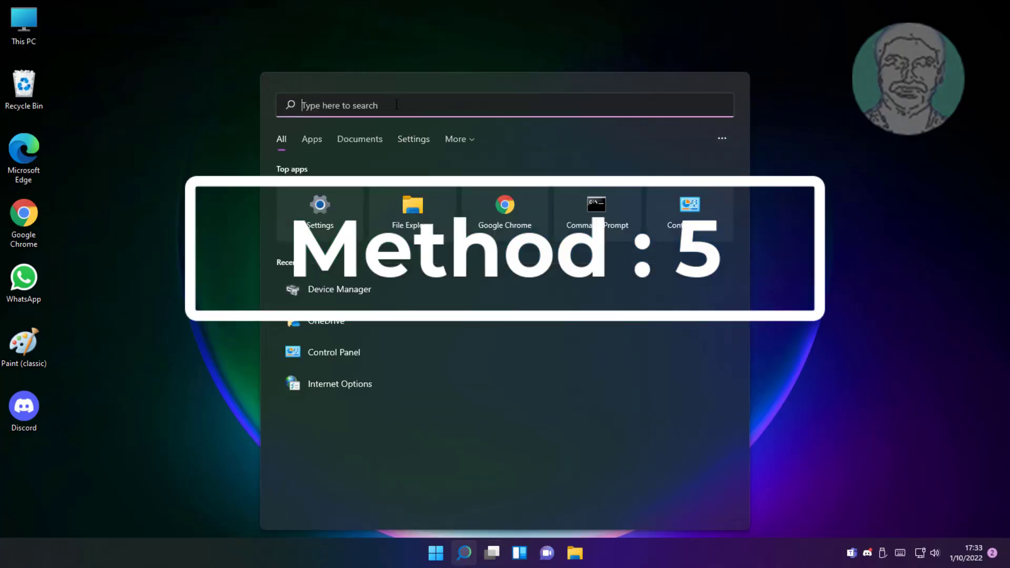
text(mmsys)
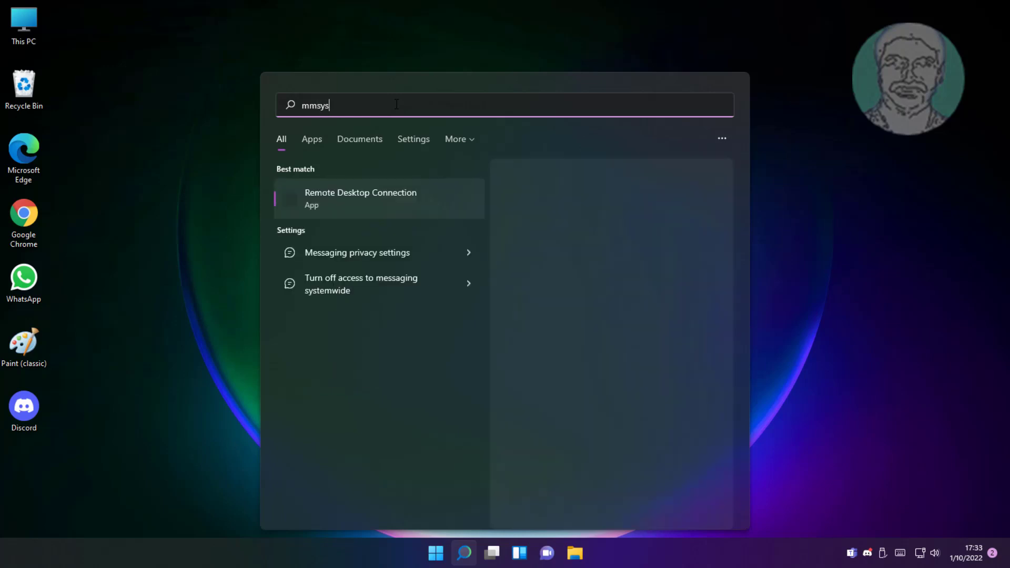
text(.cpl)
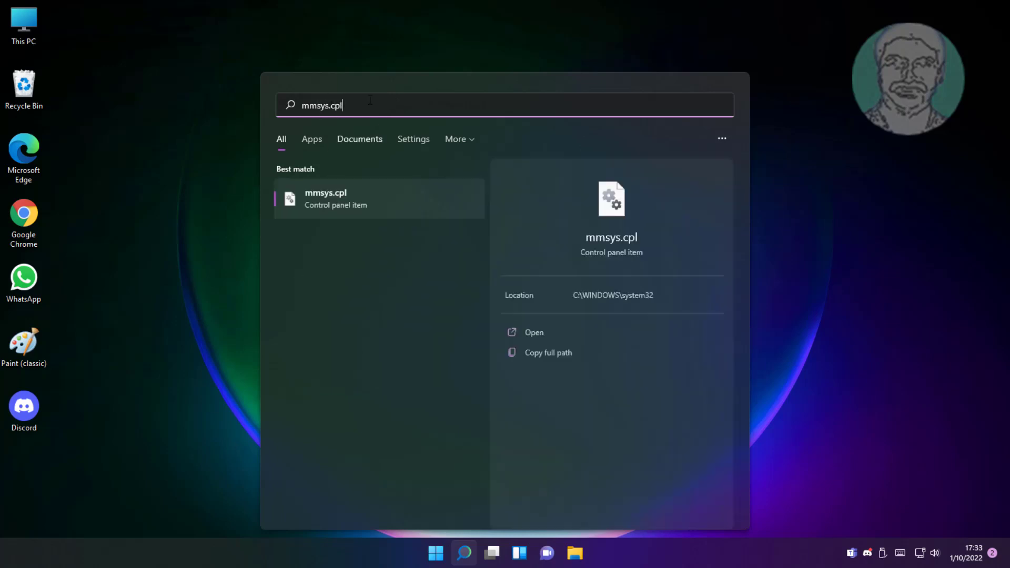
- Centre the Sound window, select the Speakers playback device and bring up its Properties
click(329, 204)
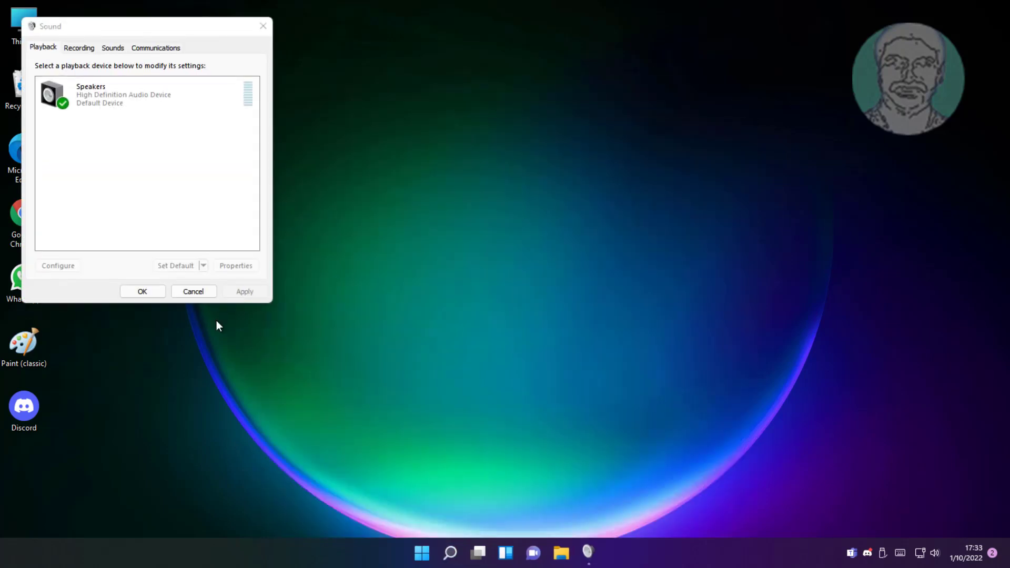
drag(123, 31, 424, 103)
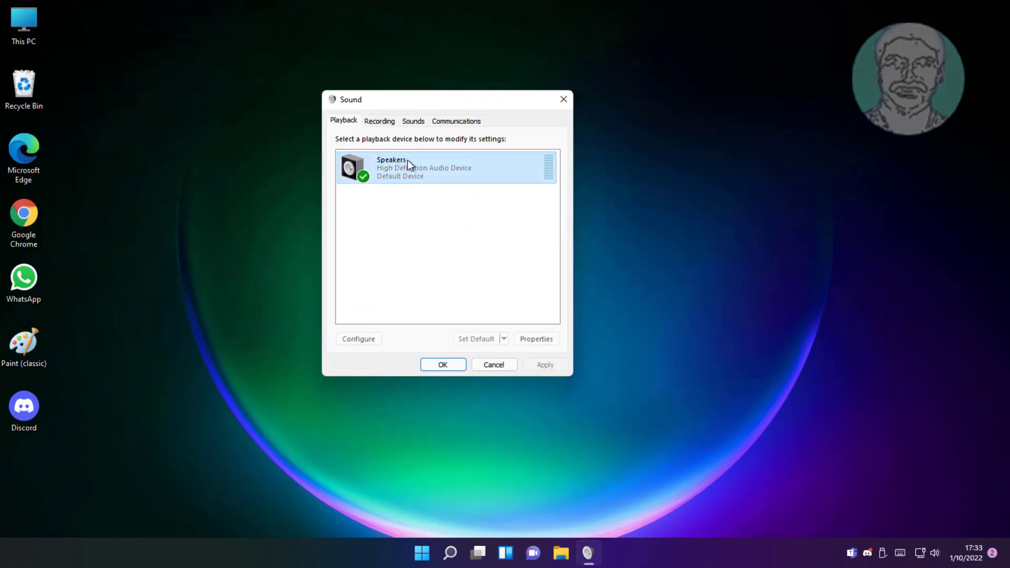
click(422, 166)
click(425, 225)
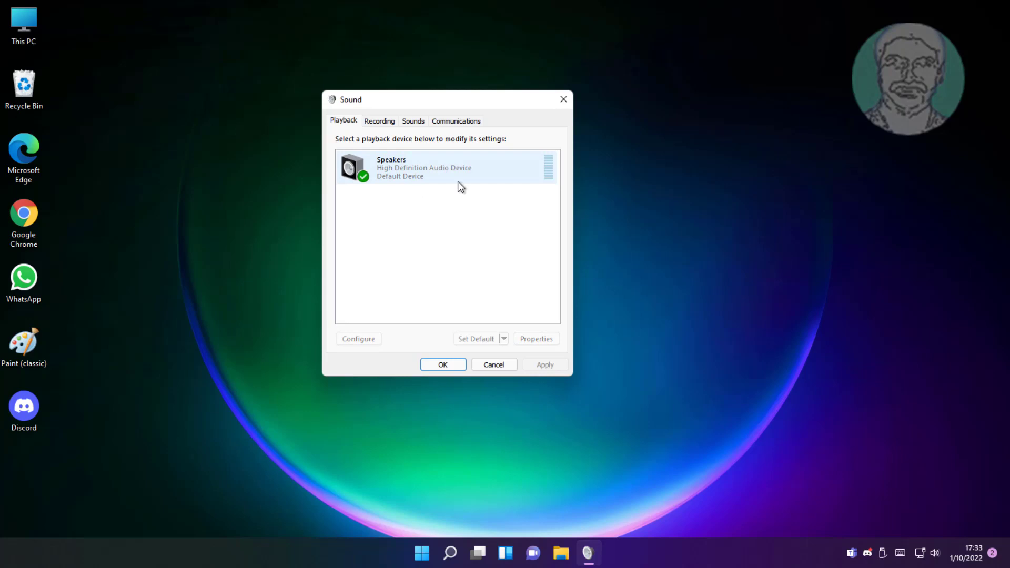
click(419, 175)
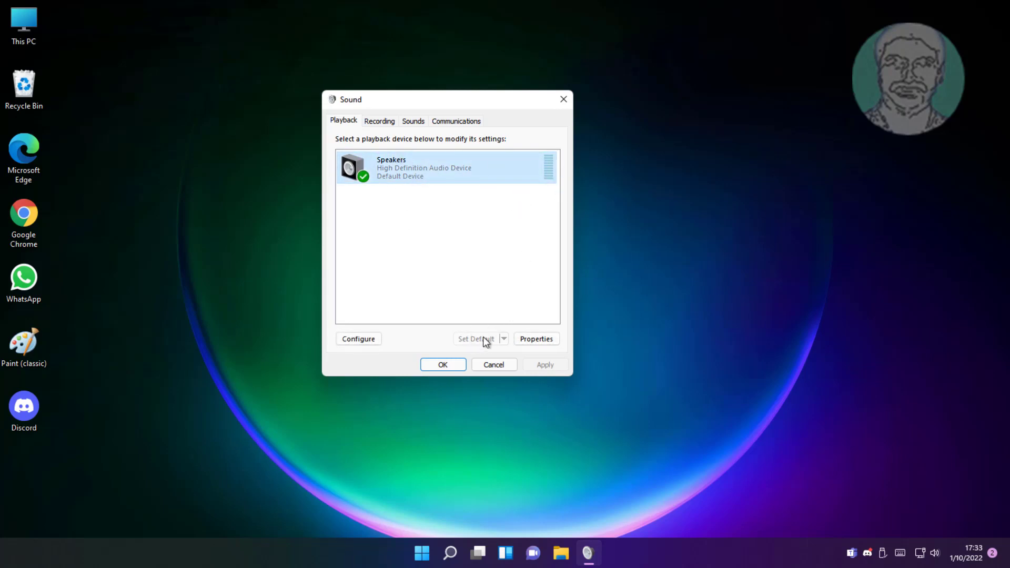
click(528, 340)
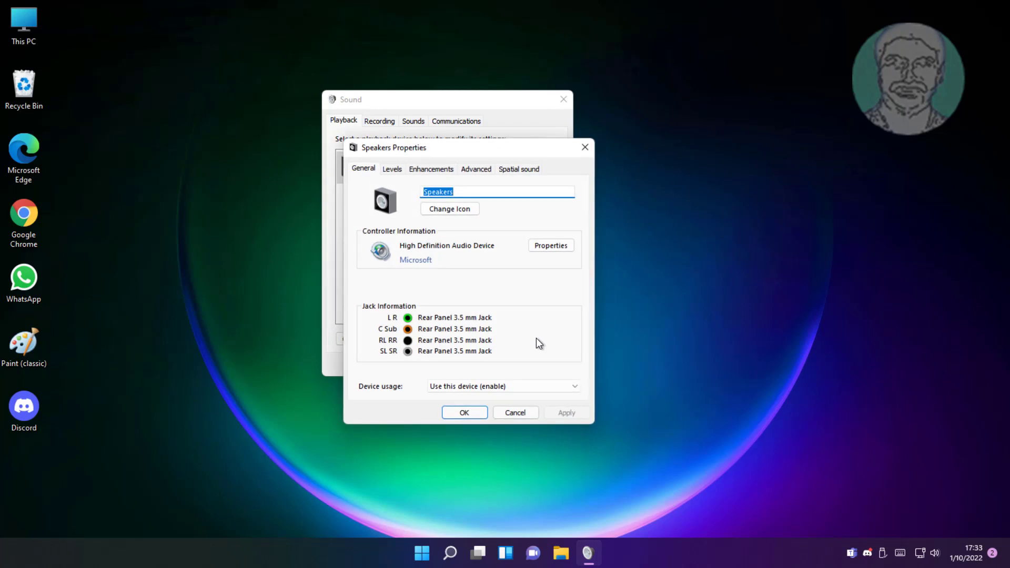
- Keep the speakers enabled, tick 'Disable all enhancements' and apply the change
click(478, 387)
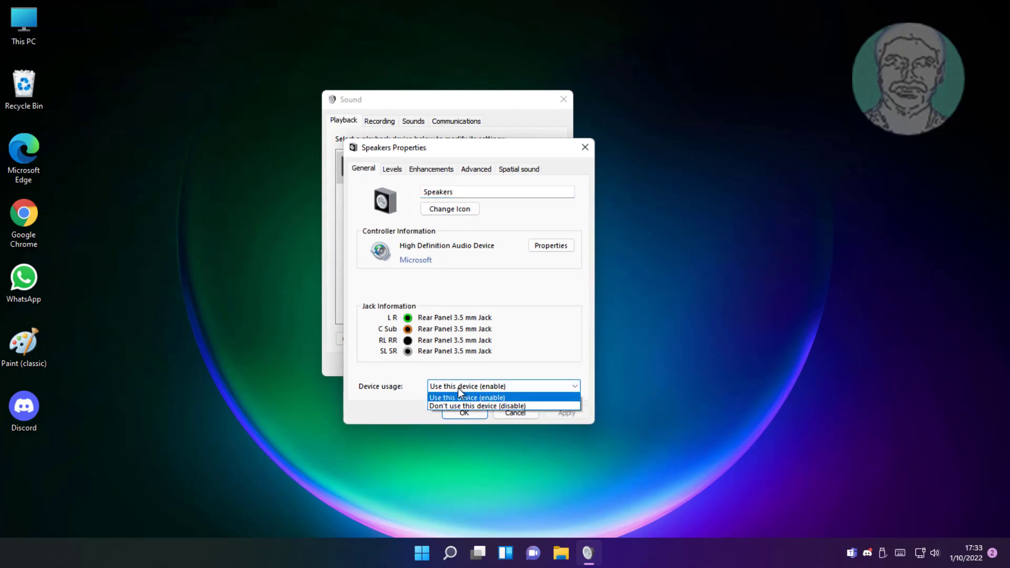
click(450, 399)
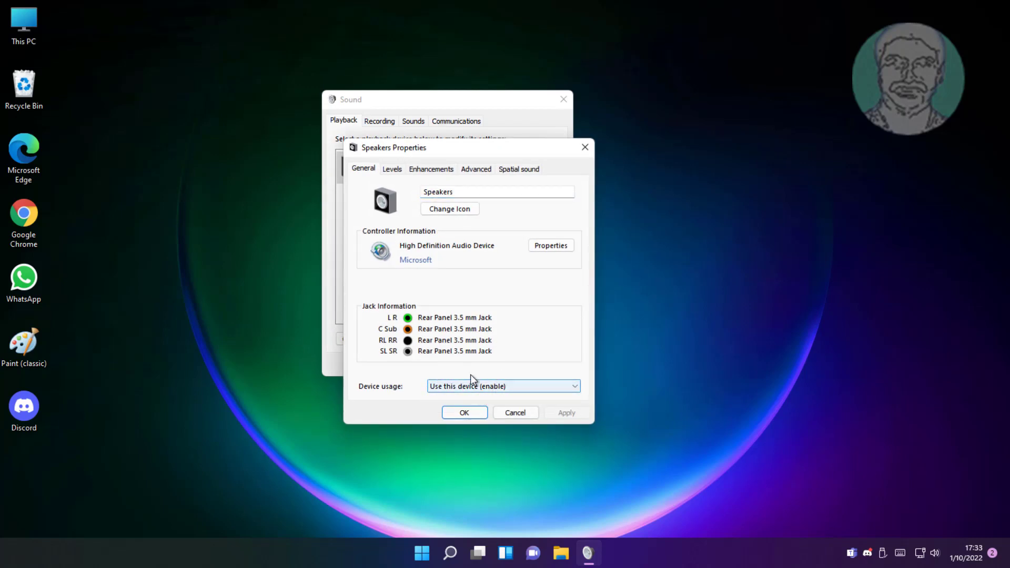
click(435, 173)
click(365, 222)
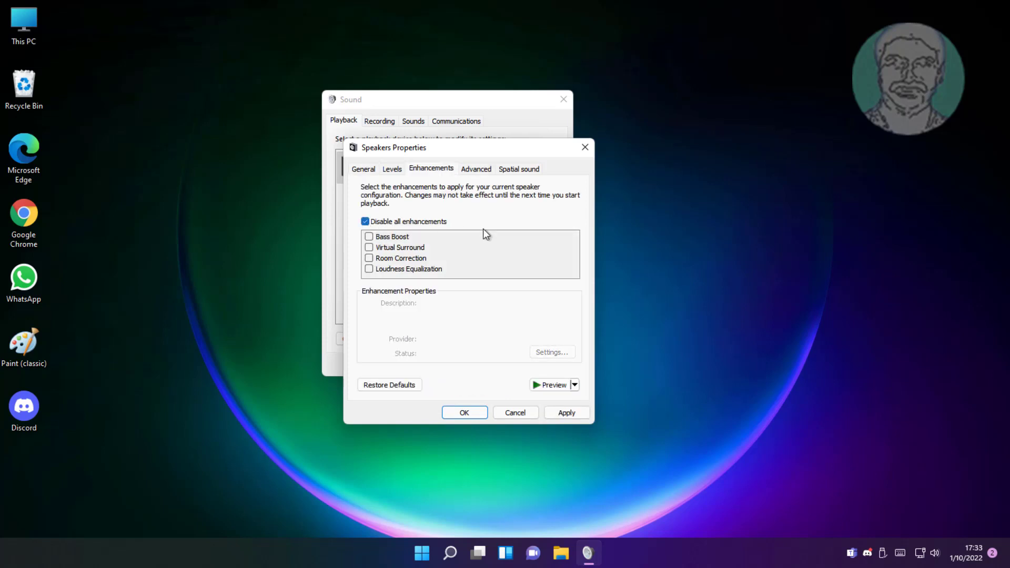
click(571, 414)
- Close Speakers Properties, confirm Communications stays at 'Do nothing' and close the Sound window
click(474, 416)
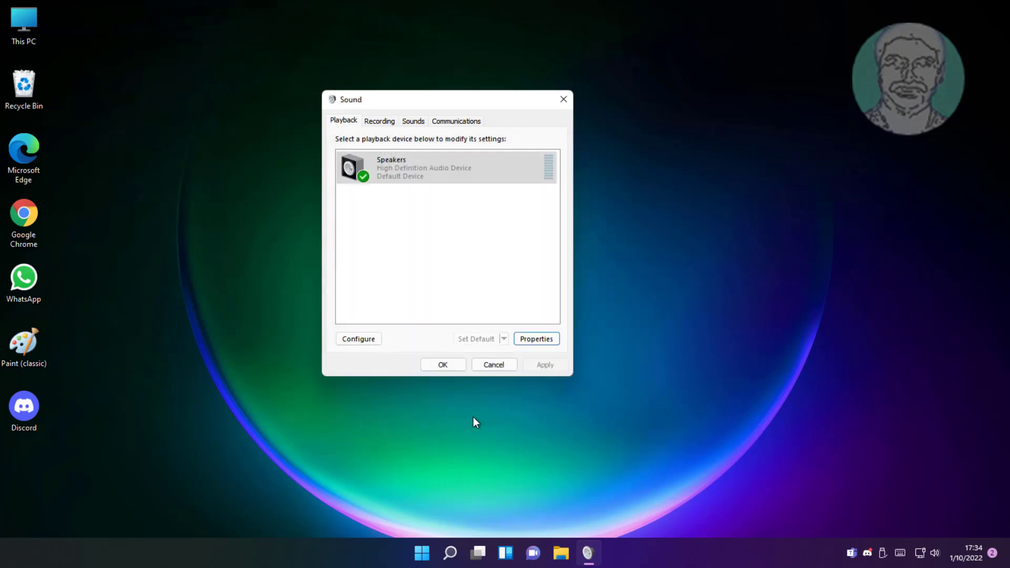
click(452, 122)
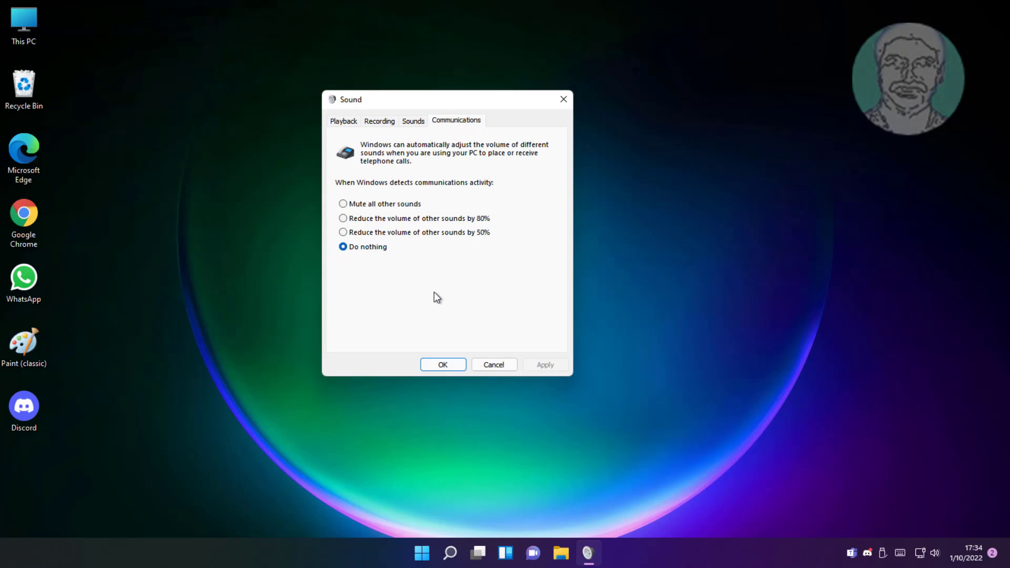
click(454, 363)
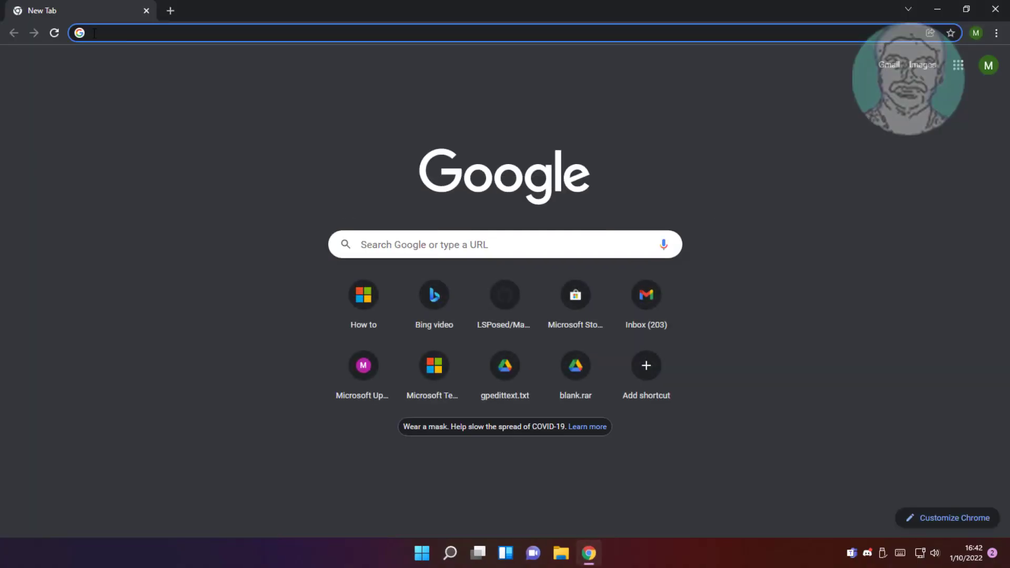
text(a)
- Search Google for 'asus z390 plus gaming' from a new Chrome tab
key(BackSpace)
text(as)
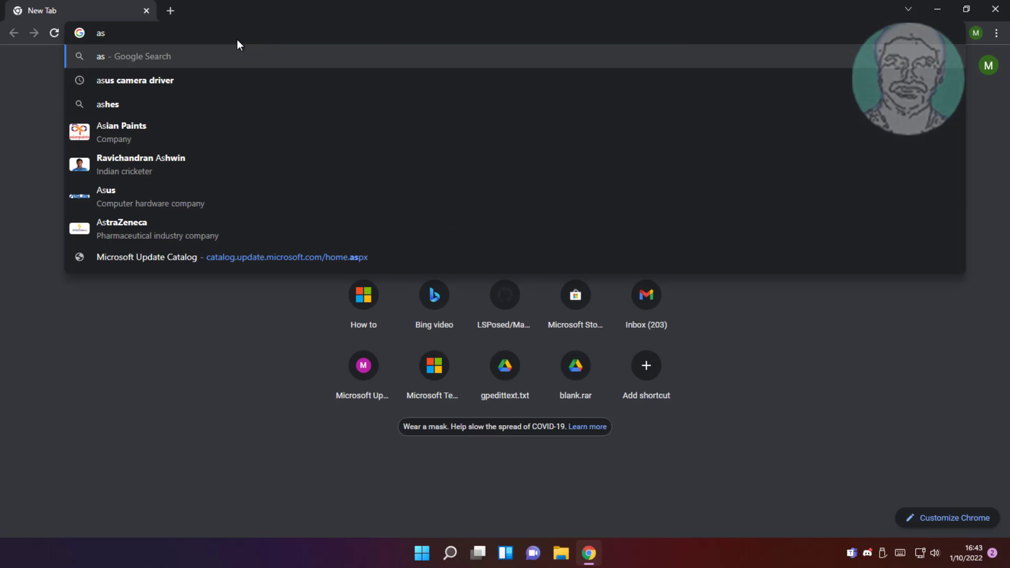
text(us)
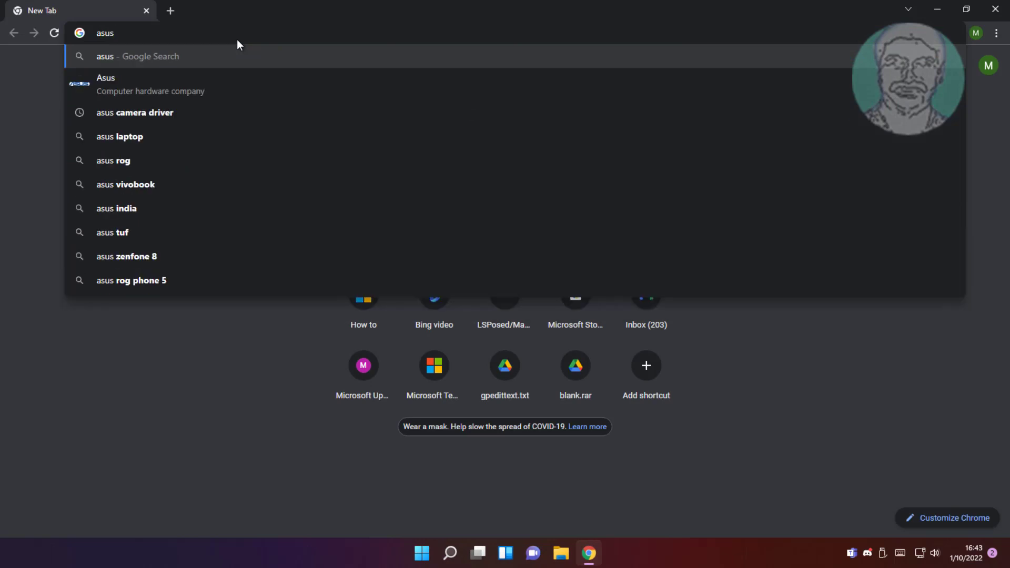
text( z3)
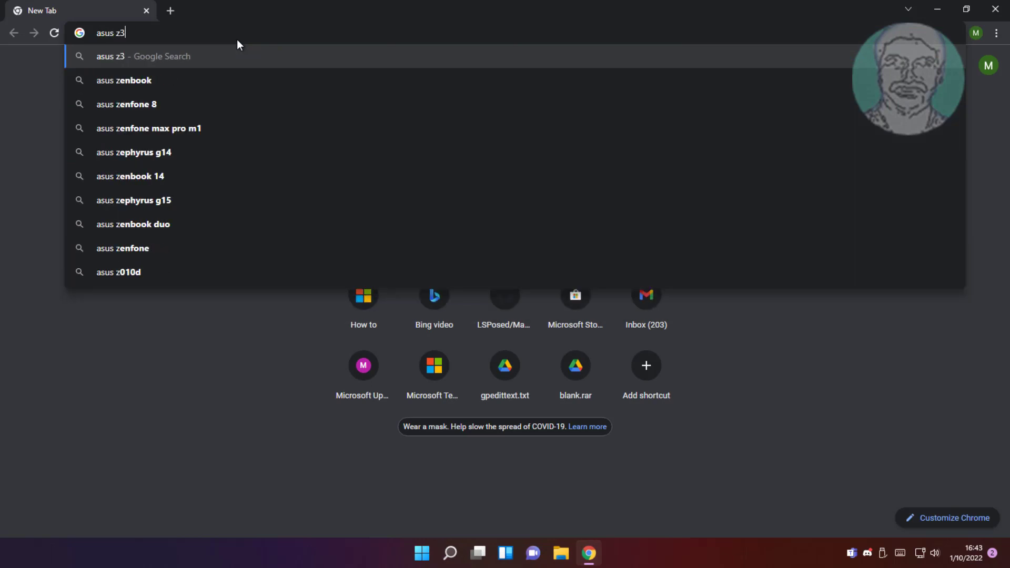
text(90)
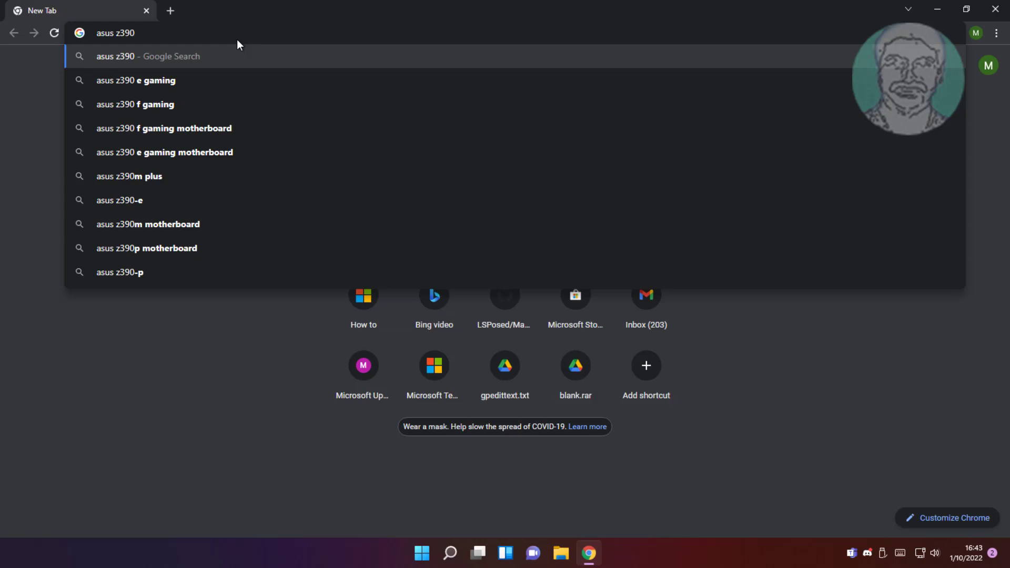
text( plus gam)
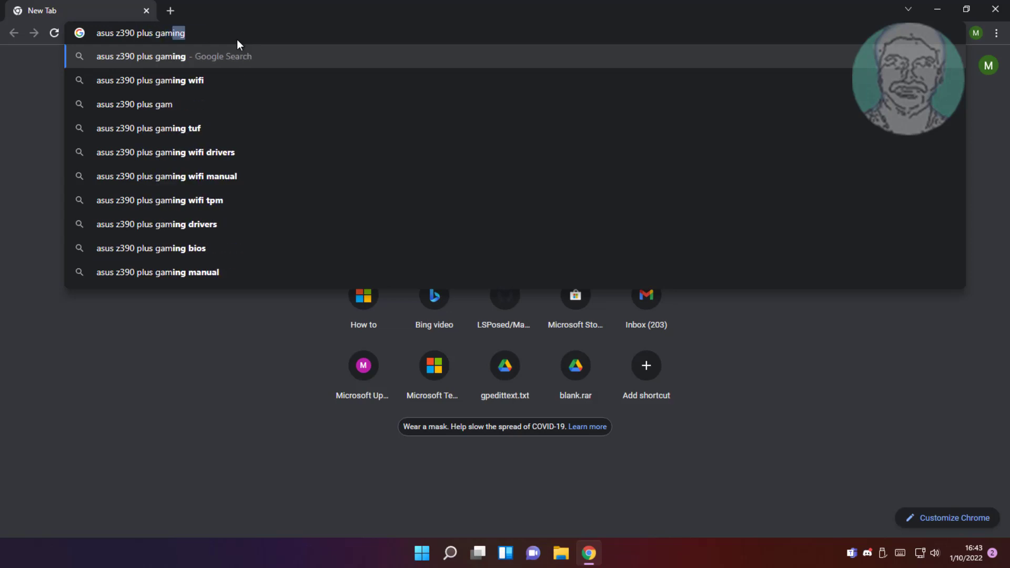
text(ing)
key(Return)
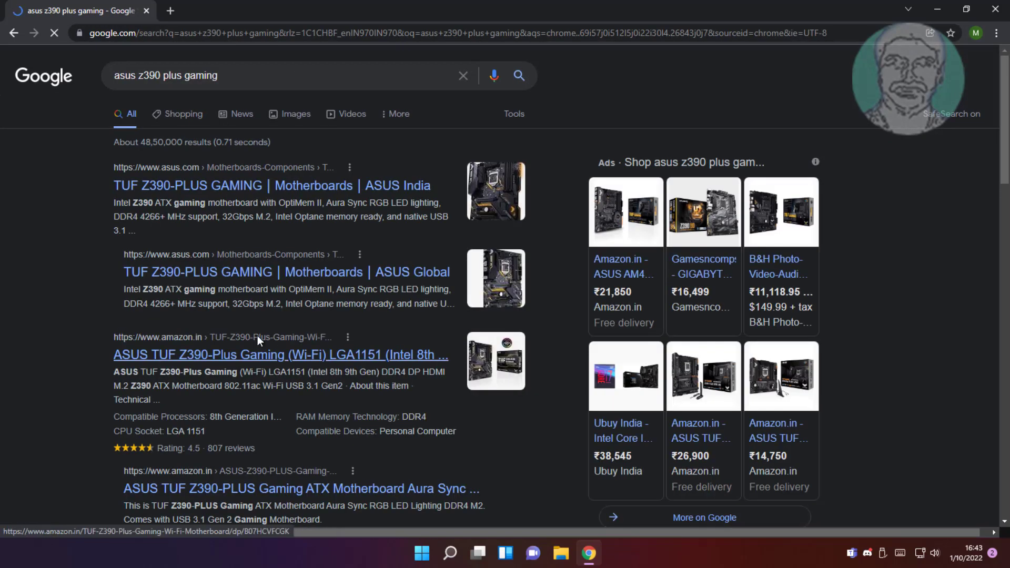
- Open the ASUS TUF Z390-PLUS GAMING support page from the search results
click(271, 183)
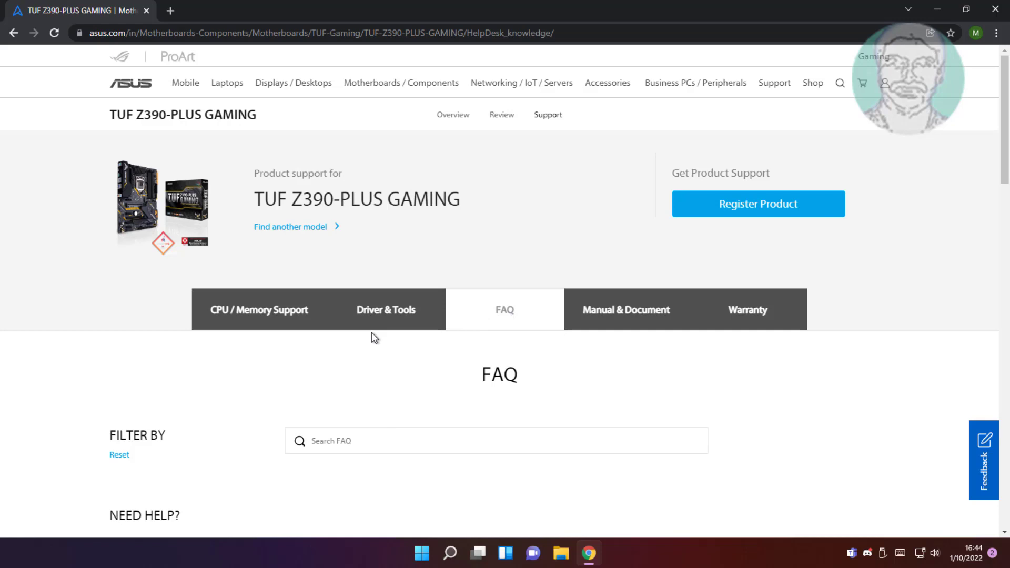
- In Driver & Tools, list Windows 10 64-bit drivers and download the Realtek audio driver
click(392, 320)
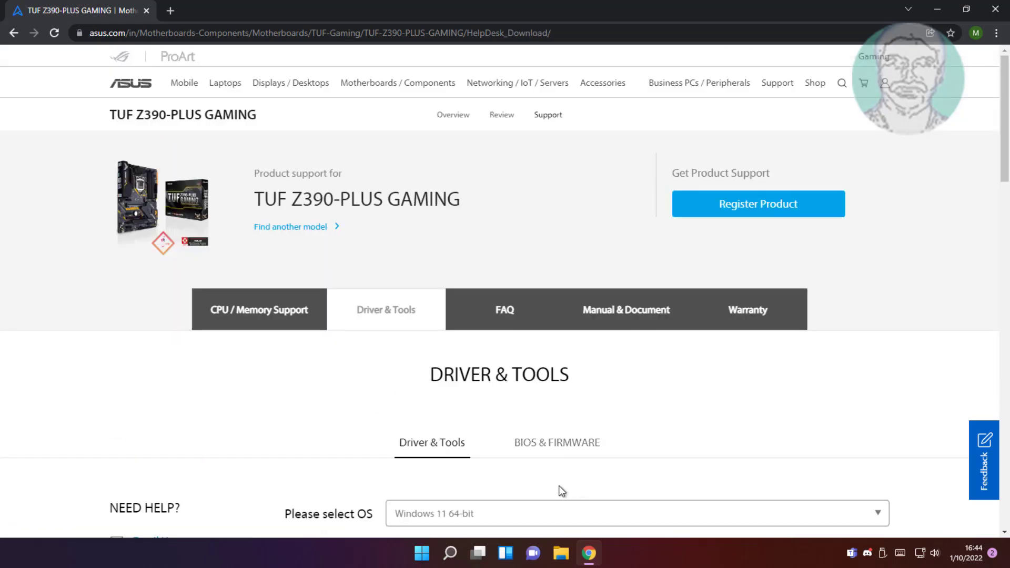
click(511, 521)
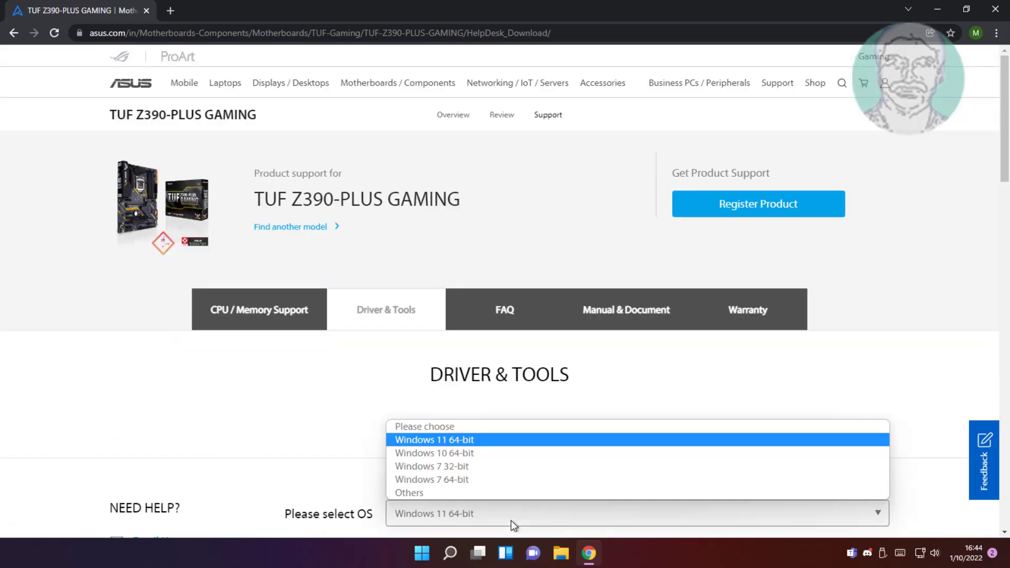
click(454, 454)
scroll(530, 476, down, 3)
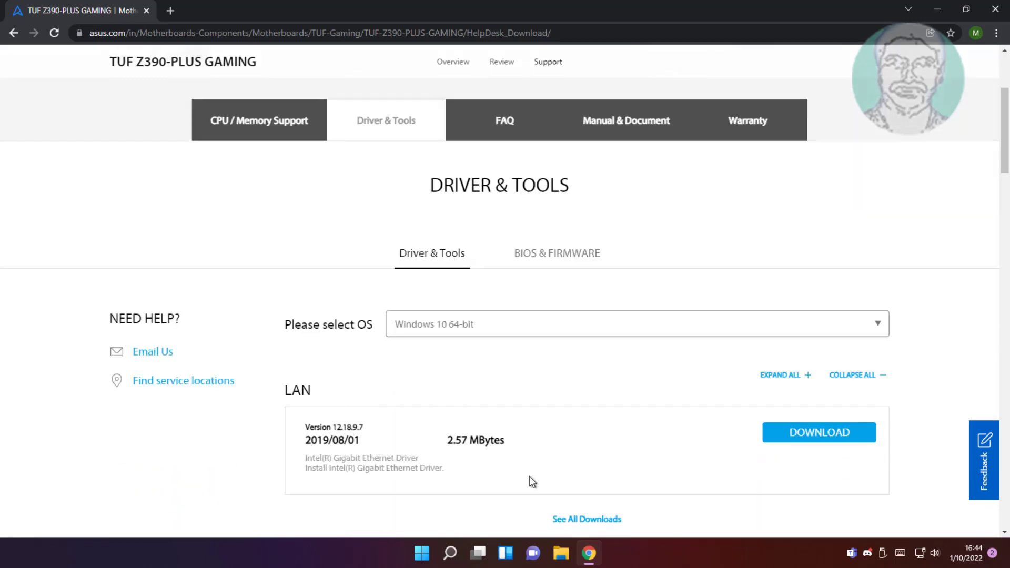
scroll(530, 476, down, 1)
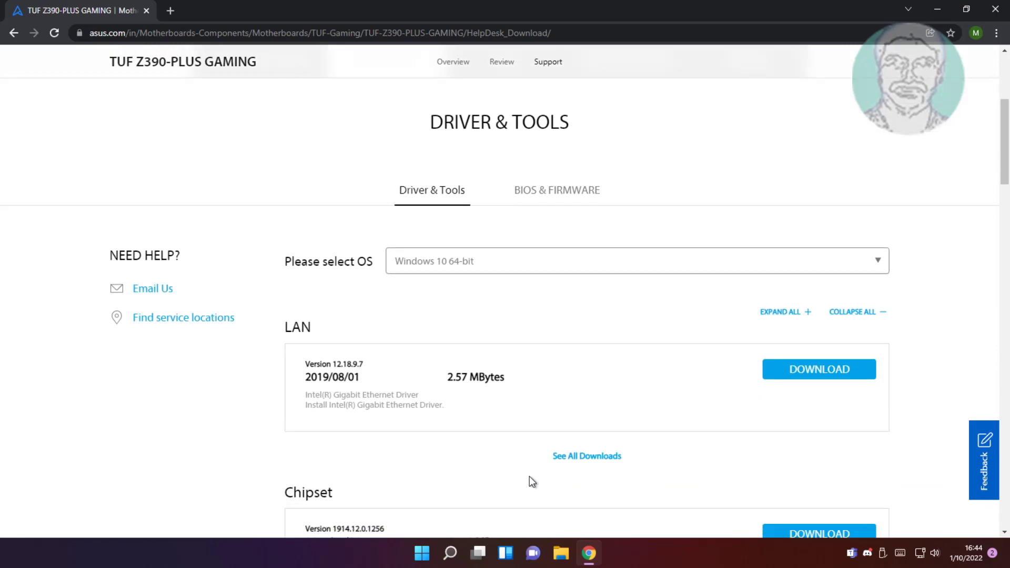
scroll(532, 460, down, 1)
scroll(532, 461, down, 2)
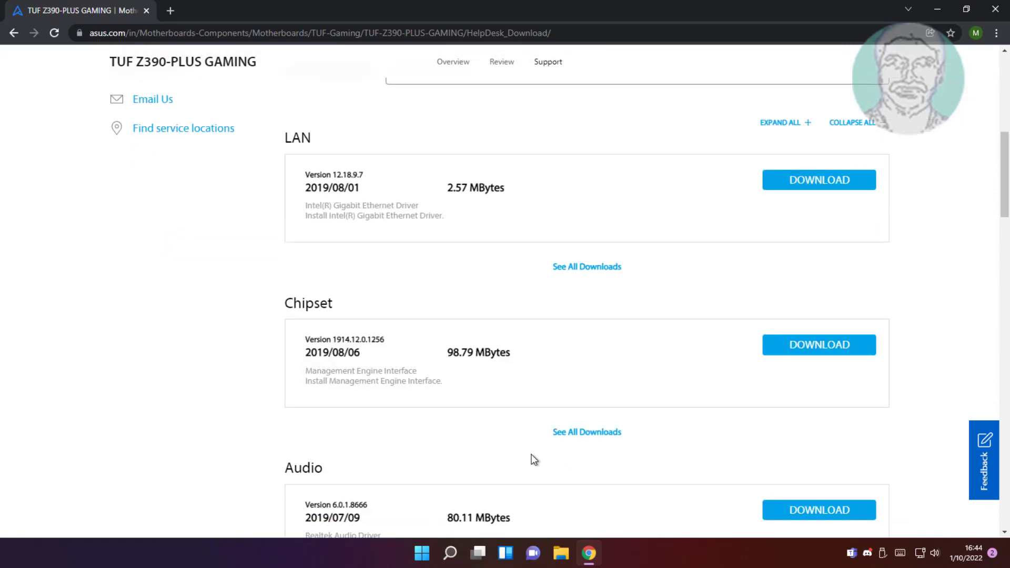
scroll(532, 460, down, 1)
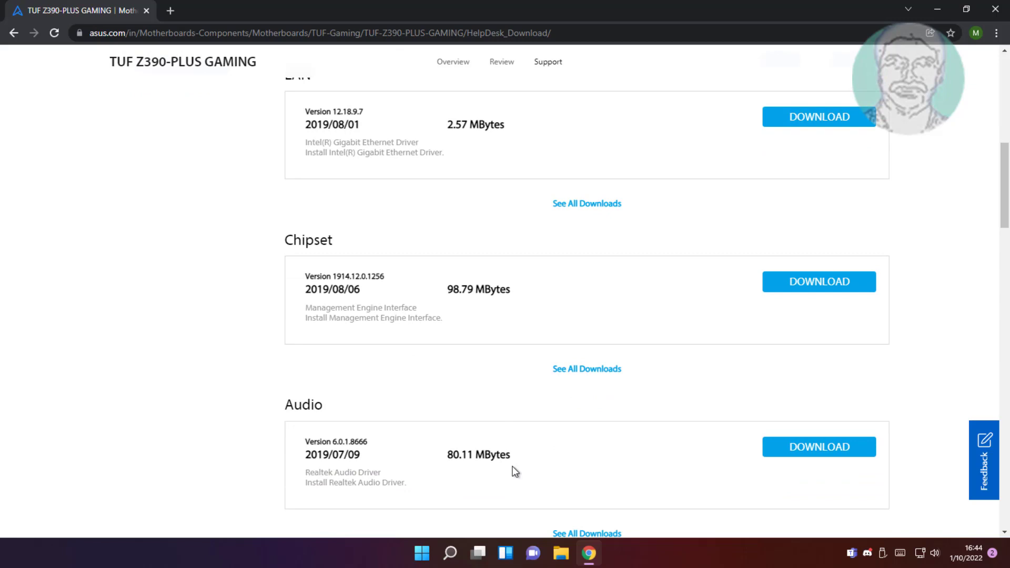
click(828, 449)
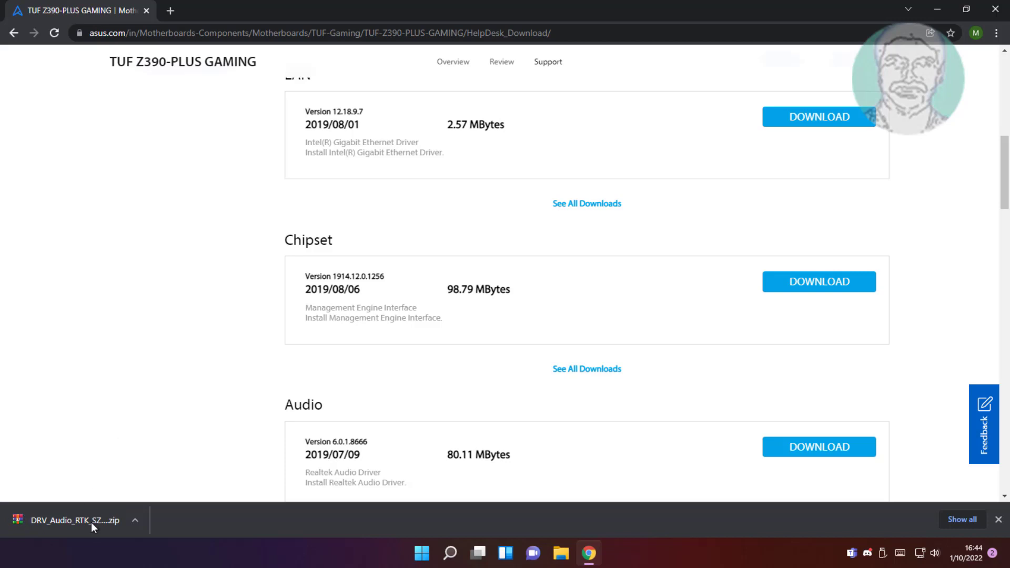
- Show the downloaded driver zip in its Downloads folder and minimize the browser
click(135, 521)
click(147, 476)
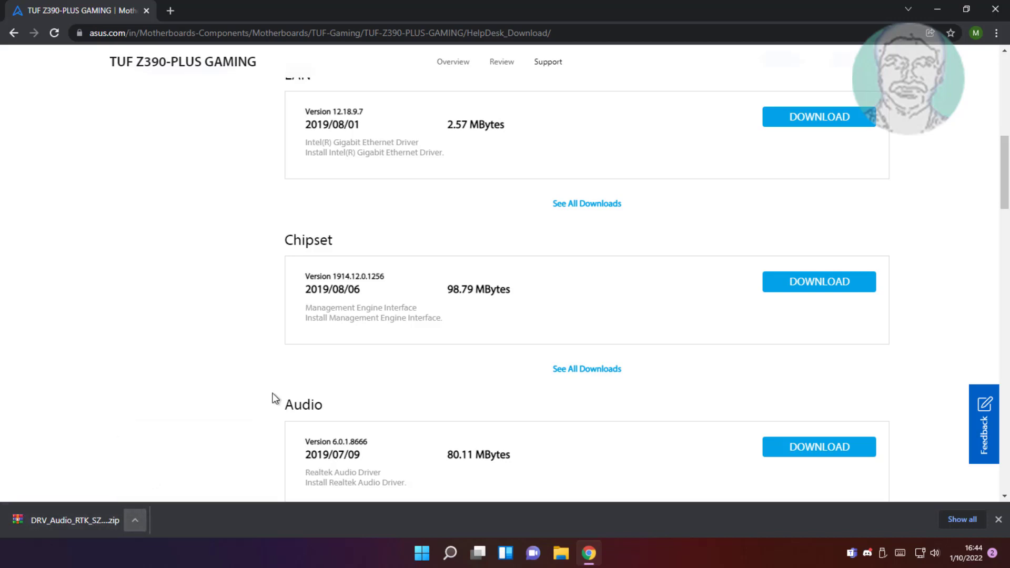
click(934, 10)
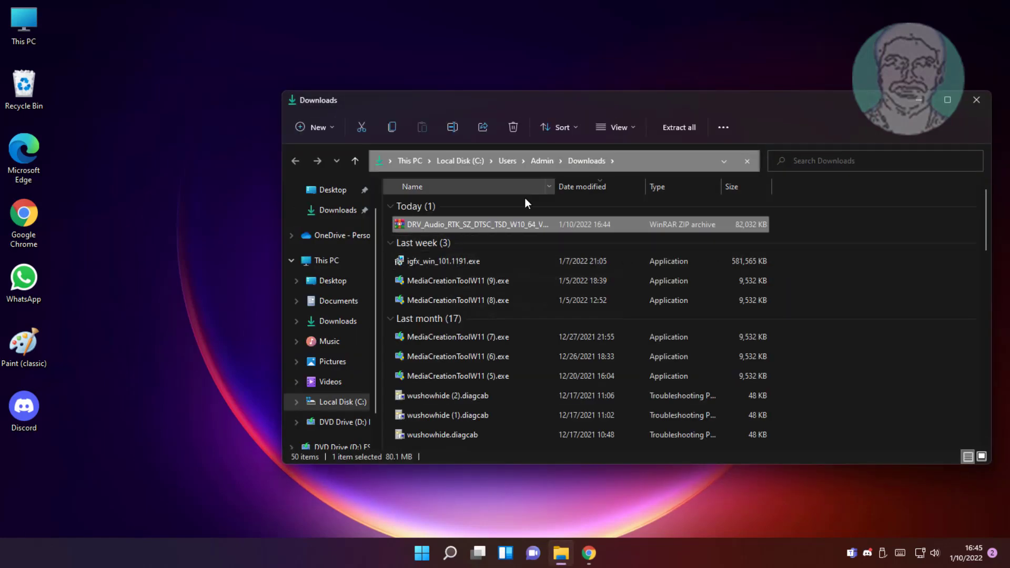
- Extract the DRV_Audio zip into the suggested folder in Downloads and close the extracted-files window
click(508, 225)
right_click(508, 223)
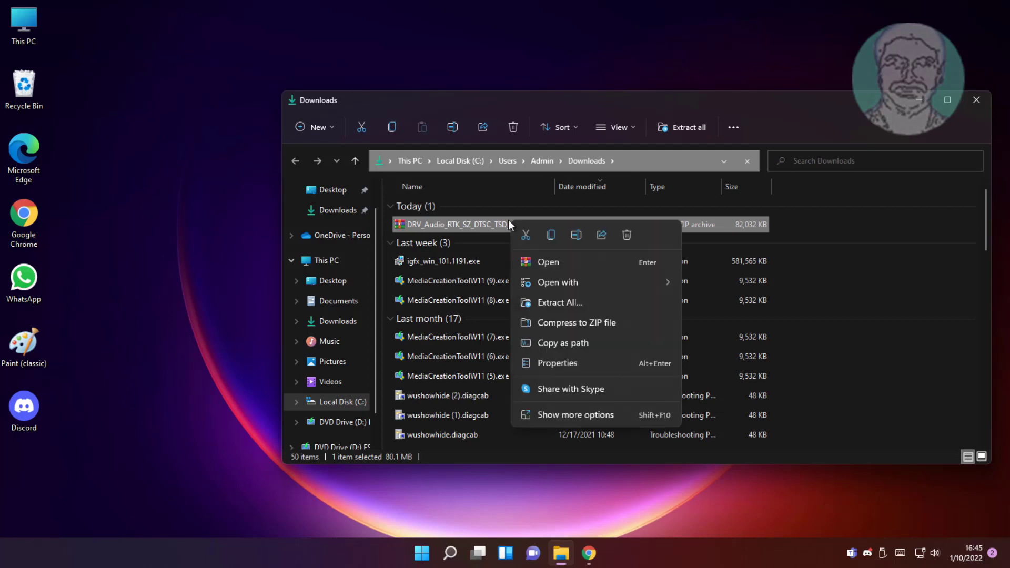
click(568, 304)
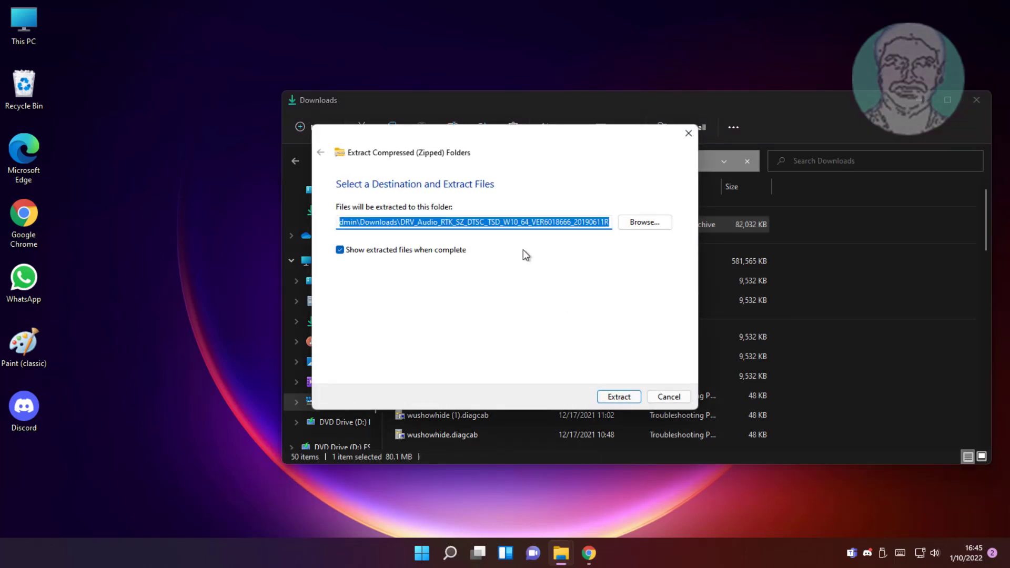
click(619, 397)
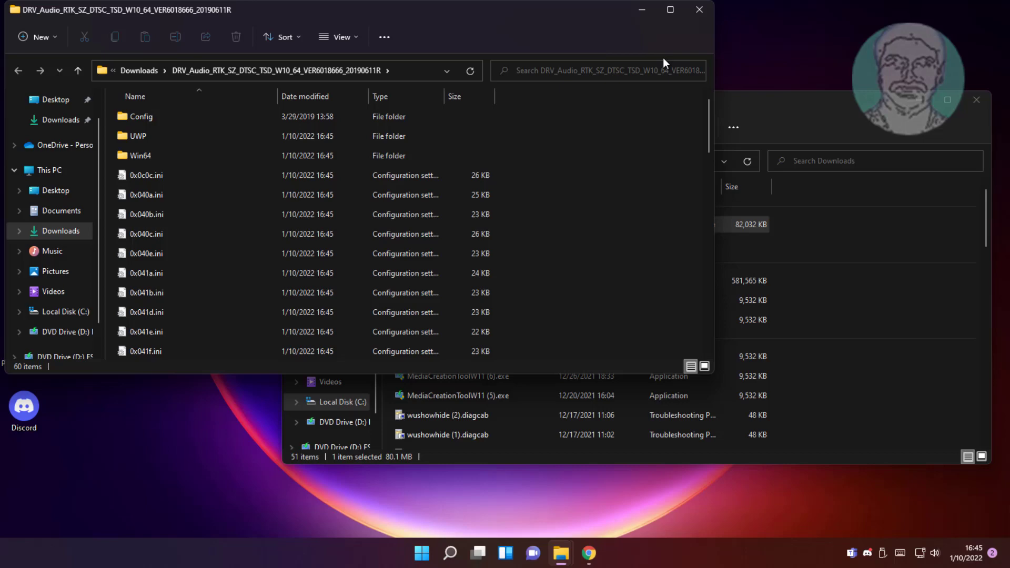
click(706, 12)
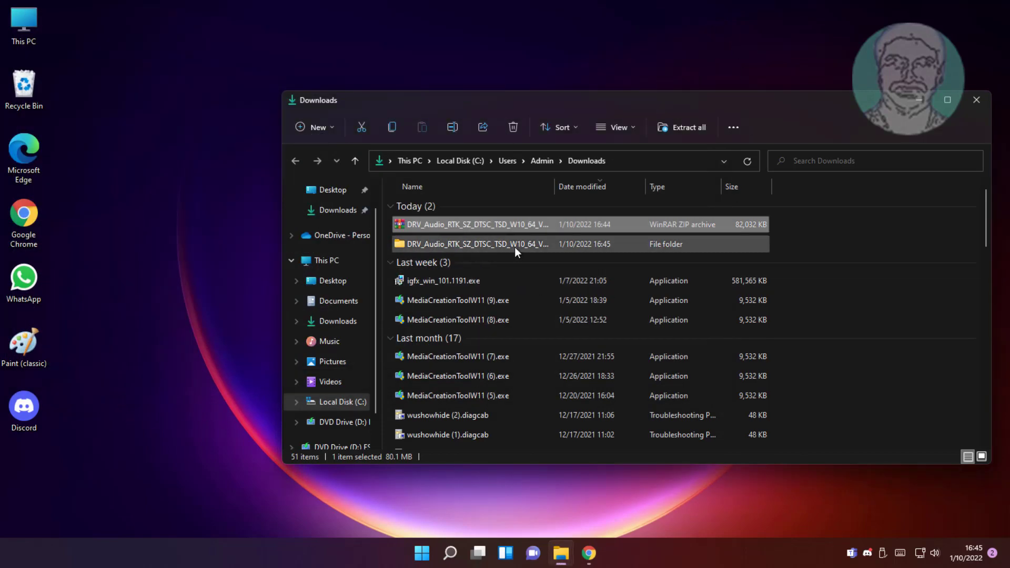
- Run Setup.exe from the extracted DRV_Audio folder and close the Explorer window
click(489, 248)
double_click(490, 247)
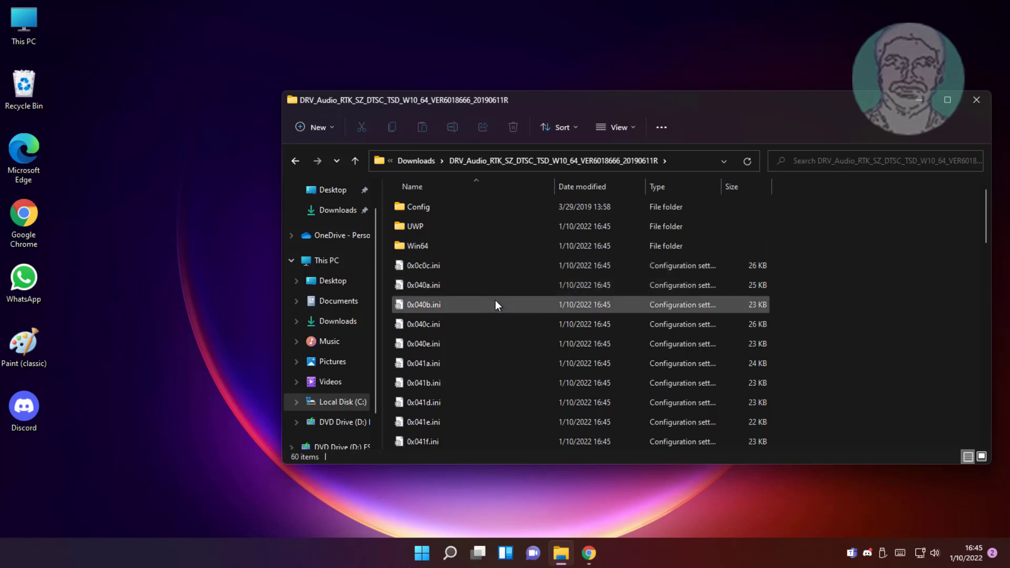
scroll(495, 305, down, 1)
scroll(497, 339, down, 10)
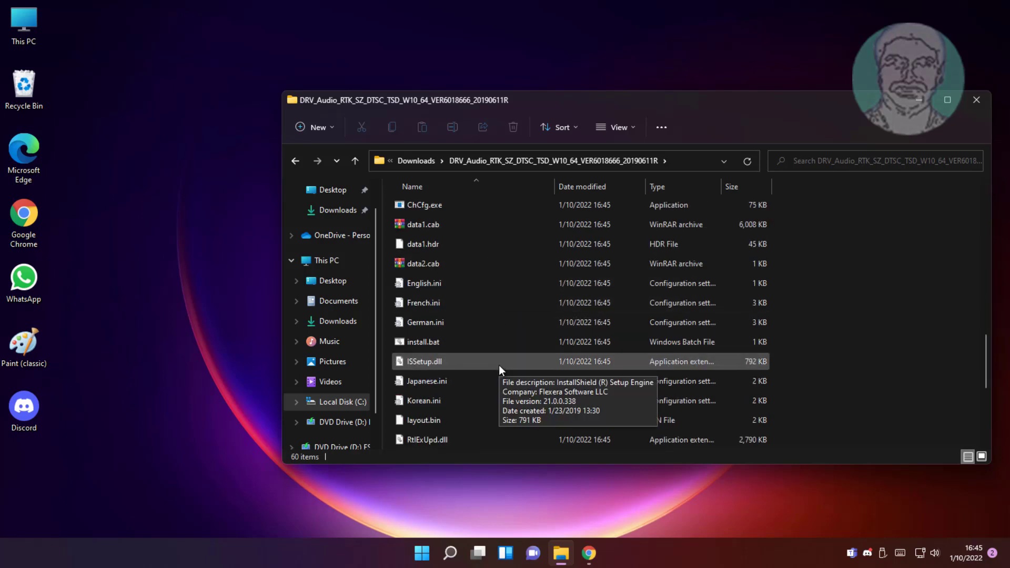
scroll(499, 370, down, 1)
scroll(499, 365, down, 1)
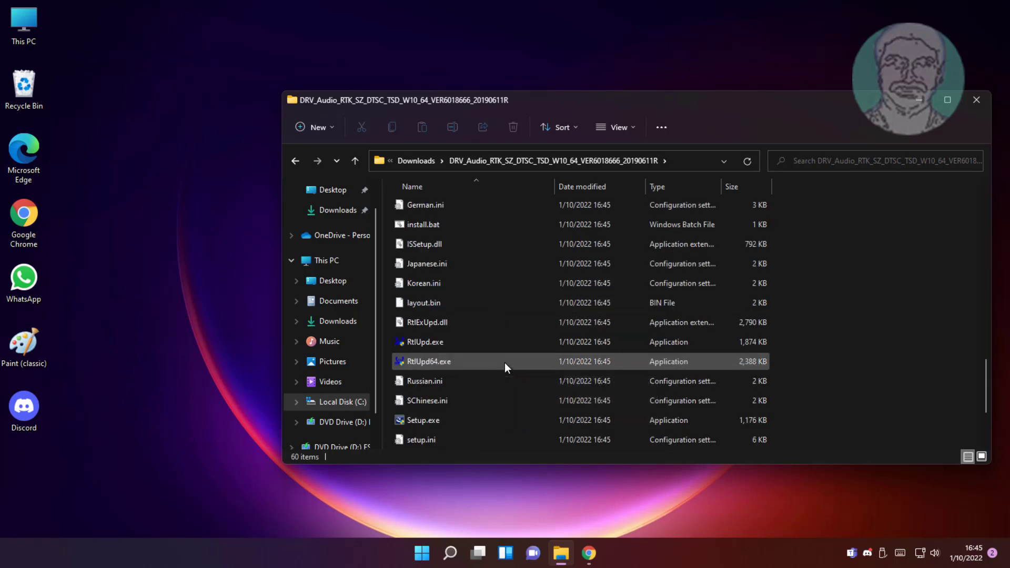
scroll(505, 363, down, 2)
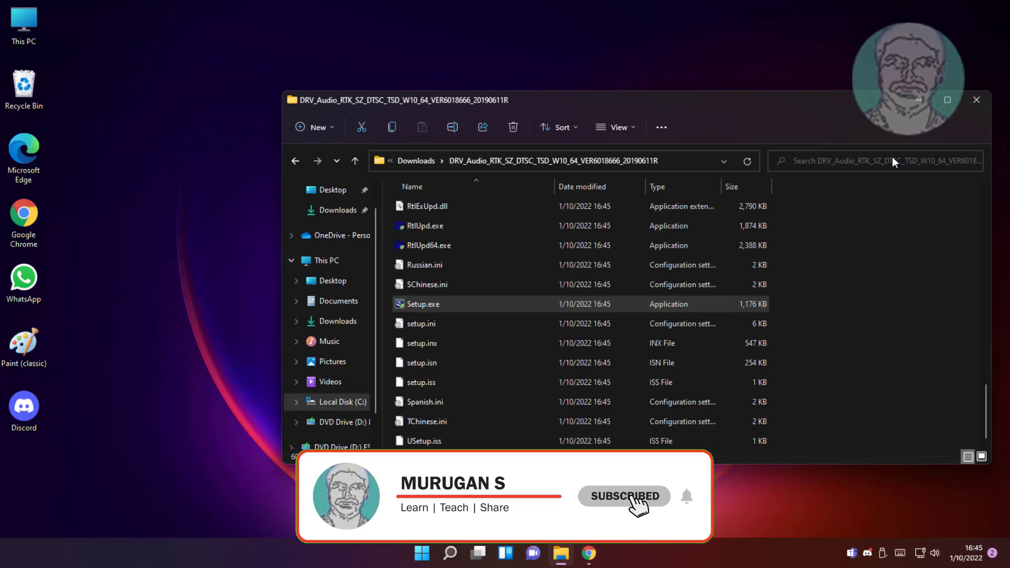
click(972, 106)
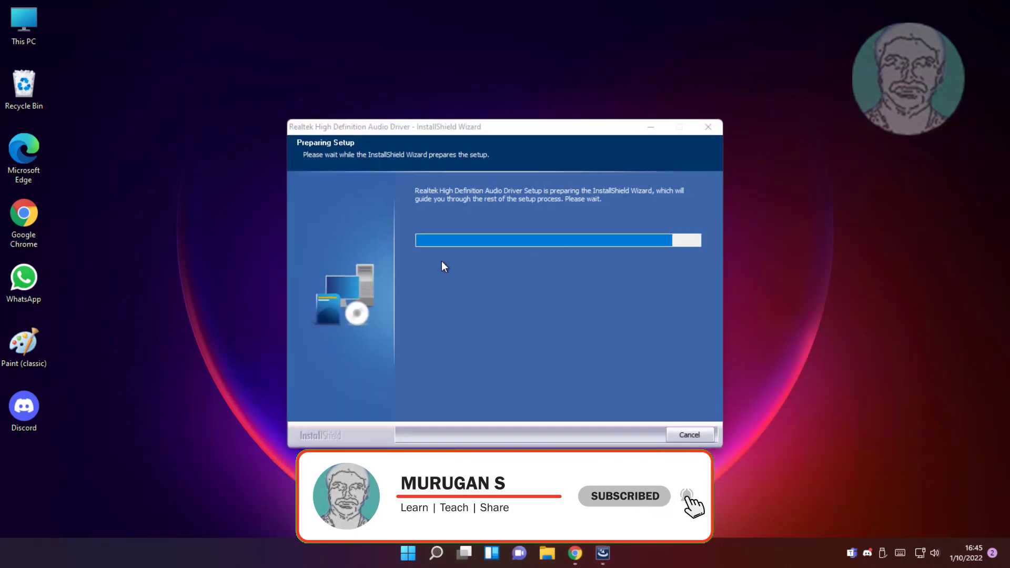